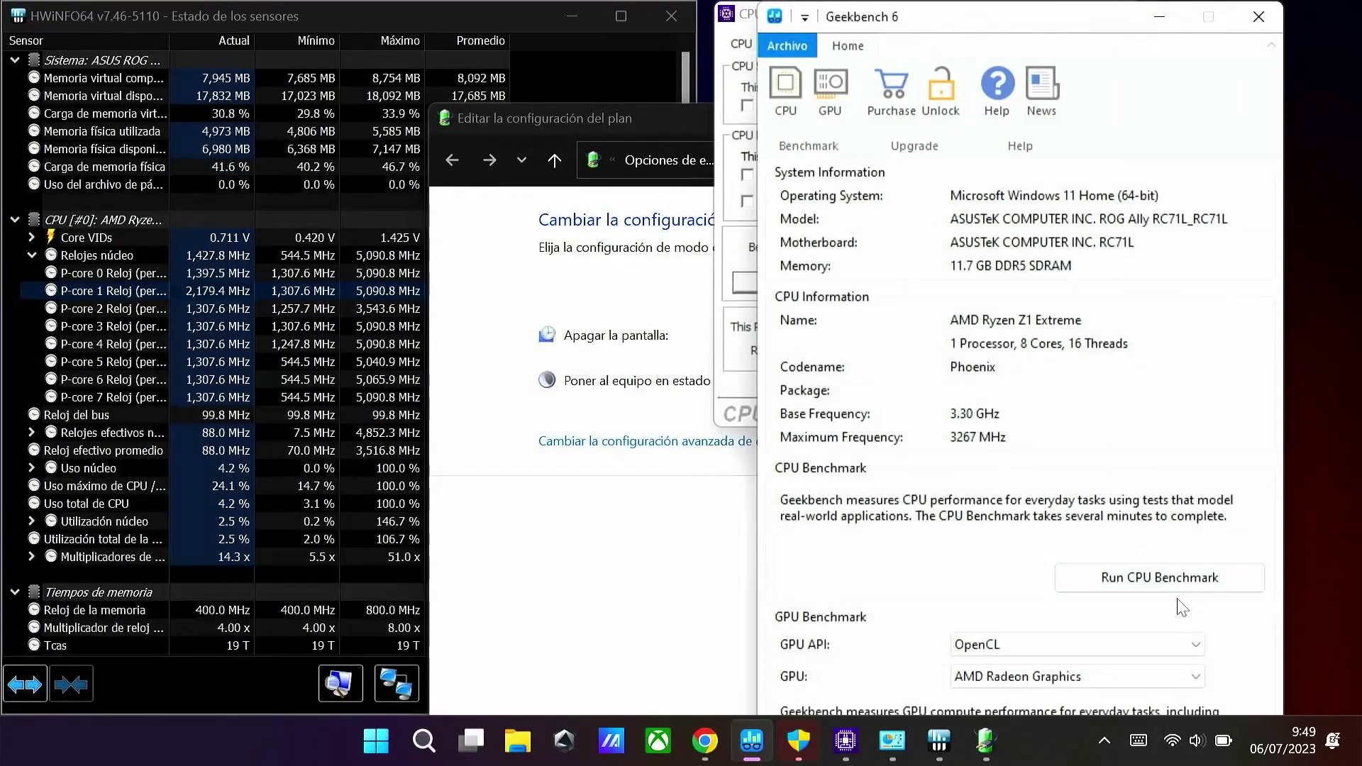
Step: Run the CPU benchmark in Geekbench 6
left_click(1174, 589)
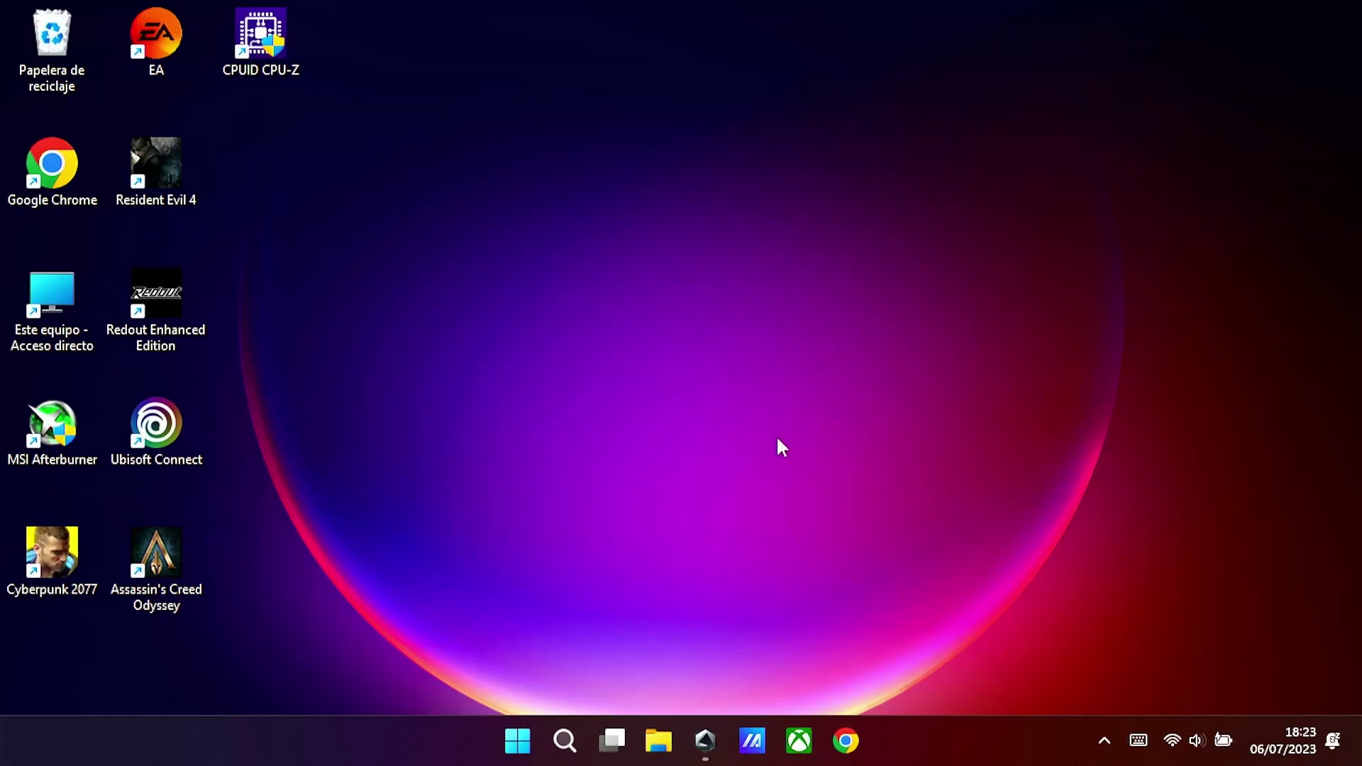
Step: Search Windows for "regedit" and clear the search text
left_click(564, 746)
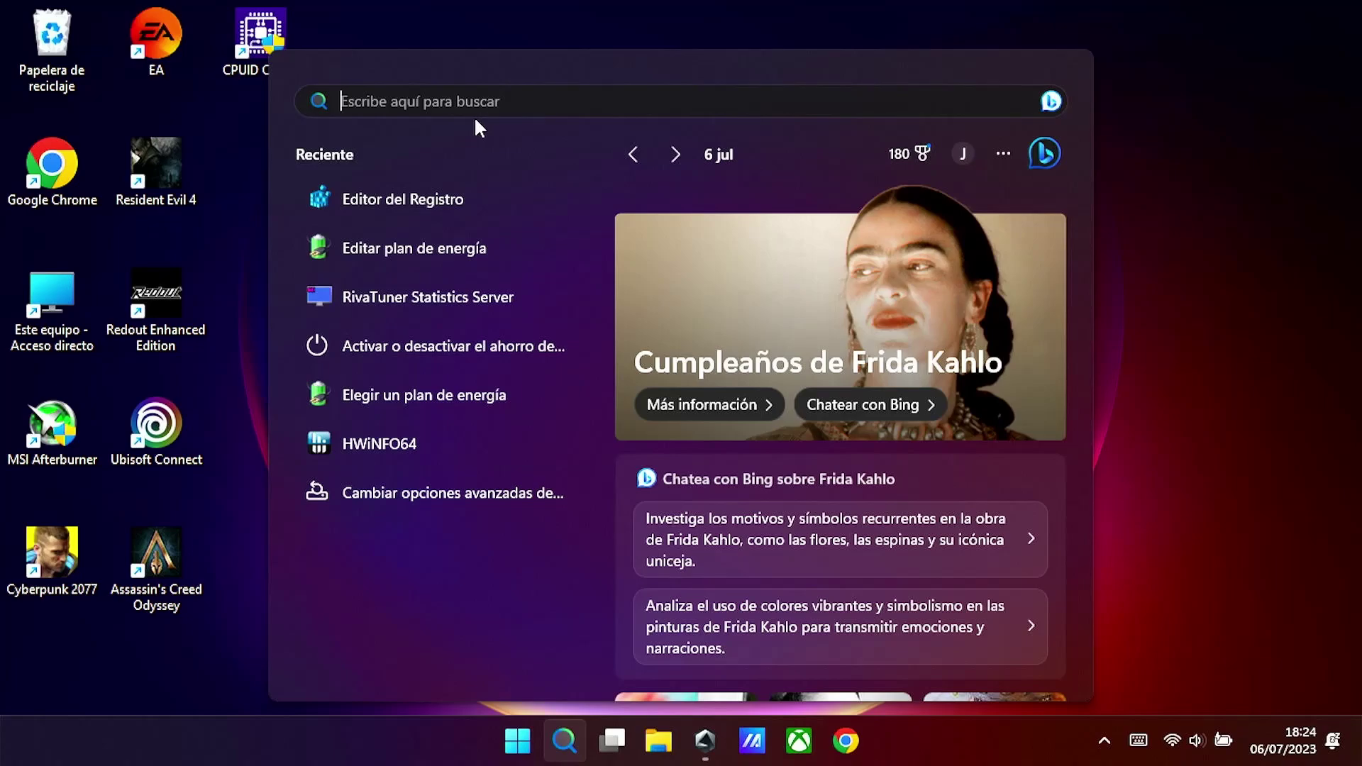
type("r")
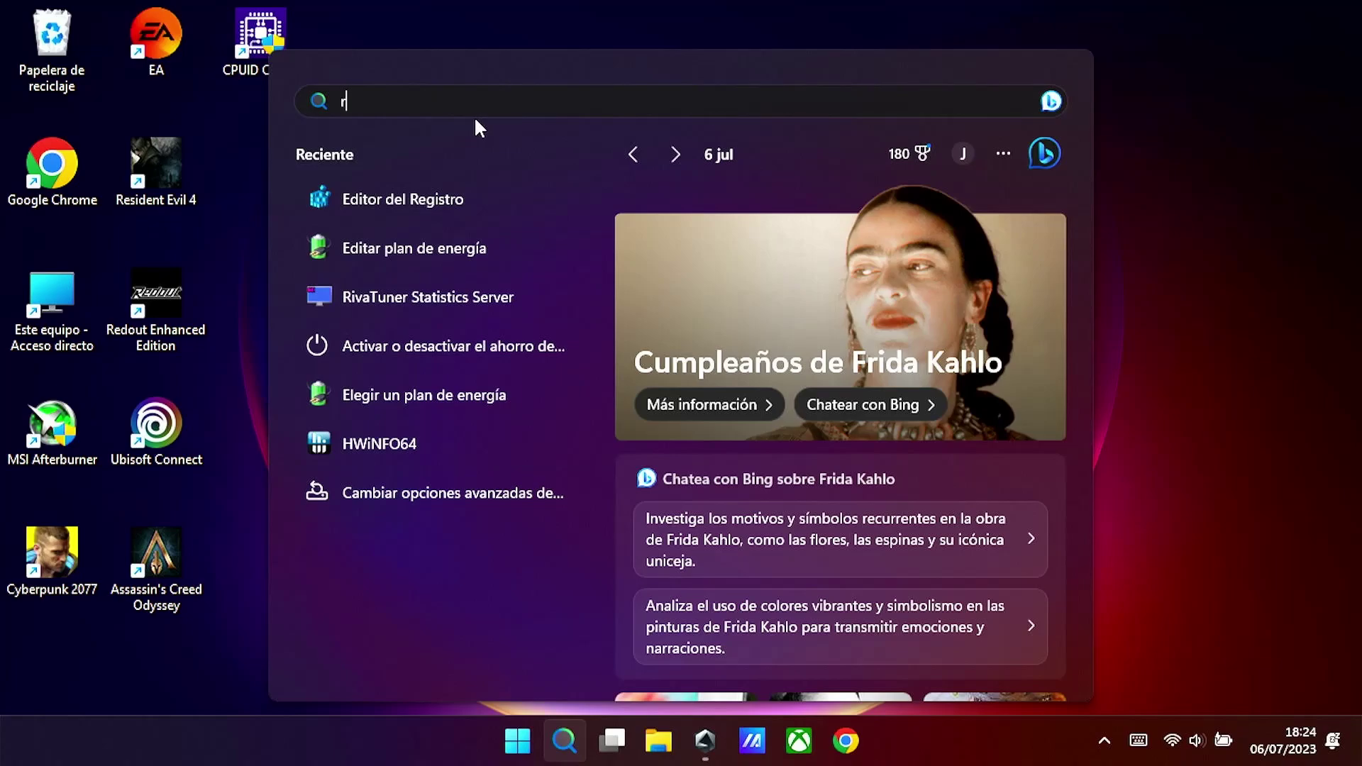
type("egedit")
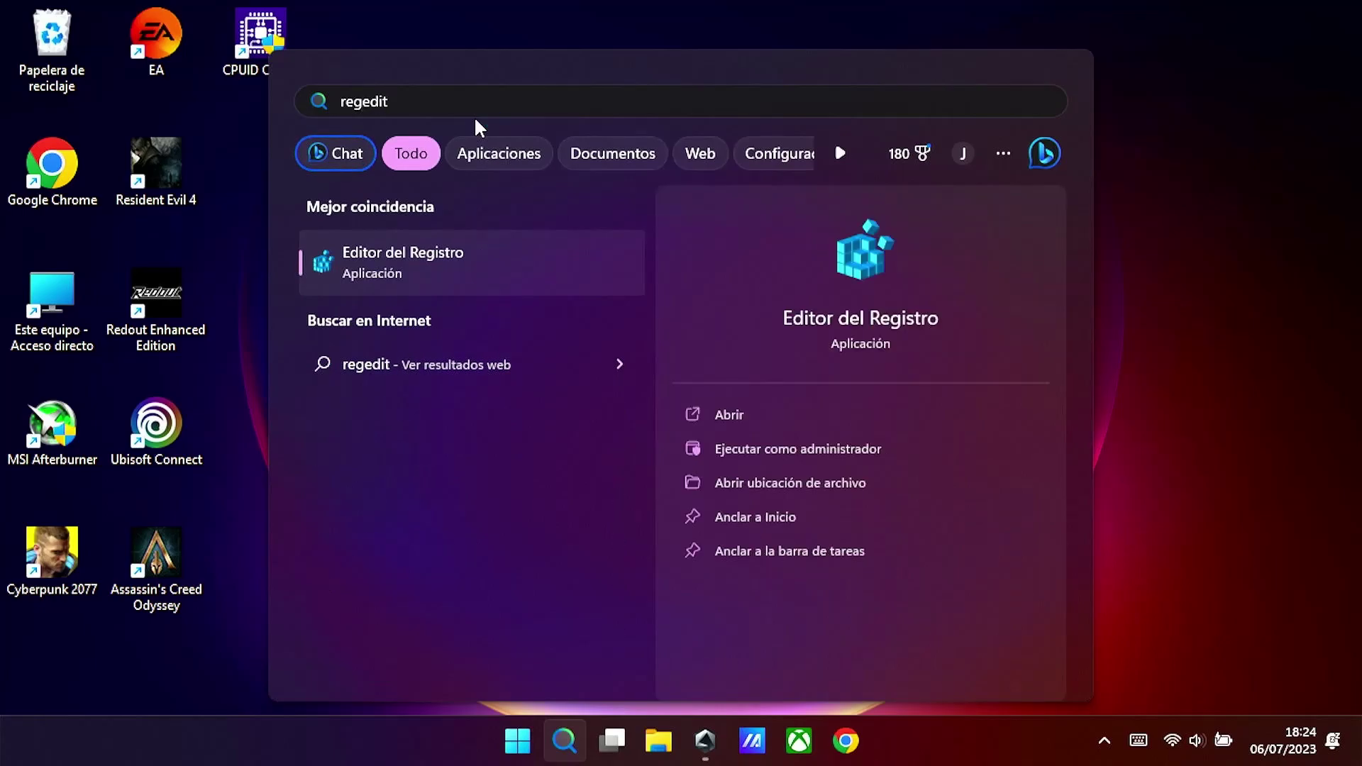
key("BackSpace")
key("BackSpace")
key("BackSpace")
key("BackSpace")
key("BackSpace")
key("BackSpace")
key("BackSpace")
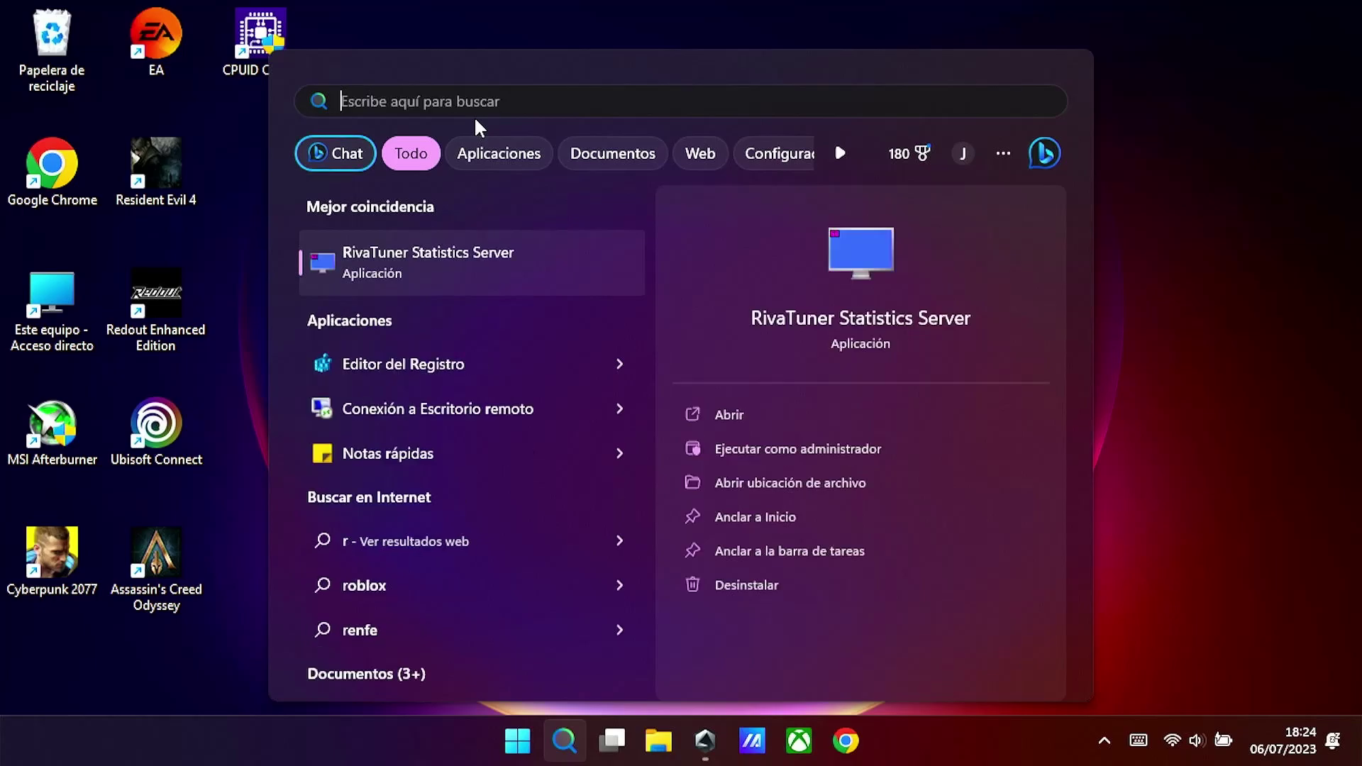
Step: Search Windows for "editor del" and open the Registry Editor (Editor del Registro)
type("editor")
key("BackSpace")
key("BackSpace")
key("BackSpace")
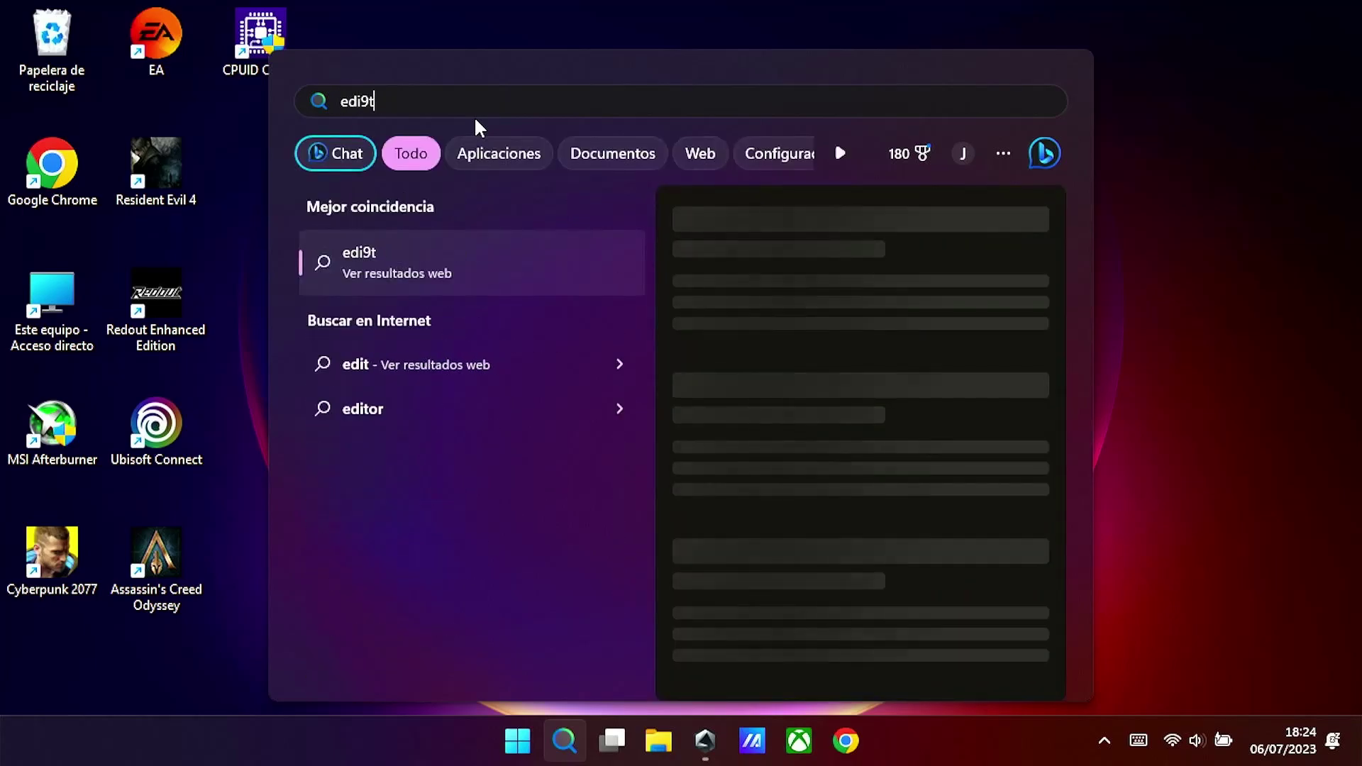
type("tor de")
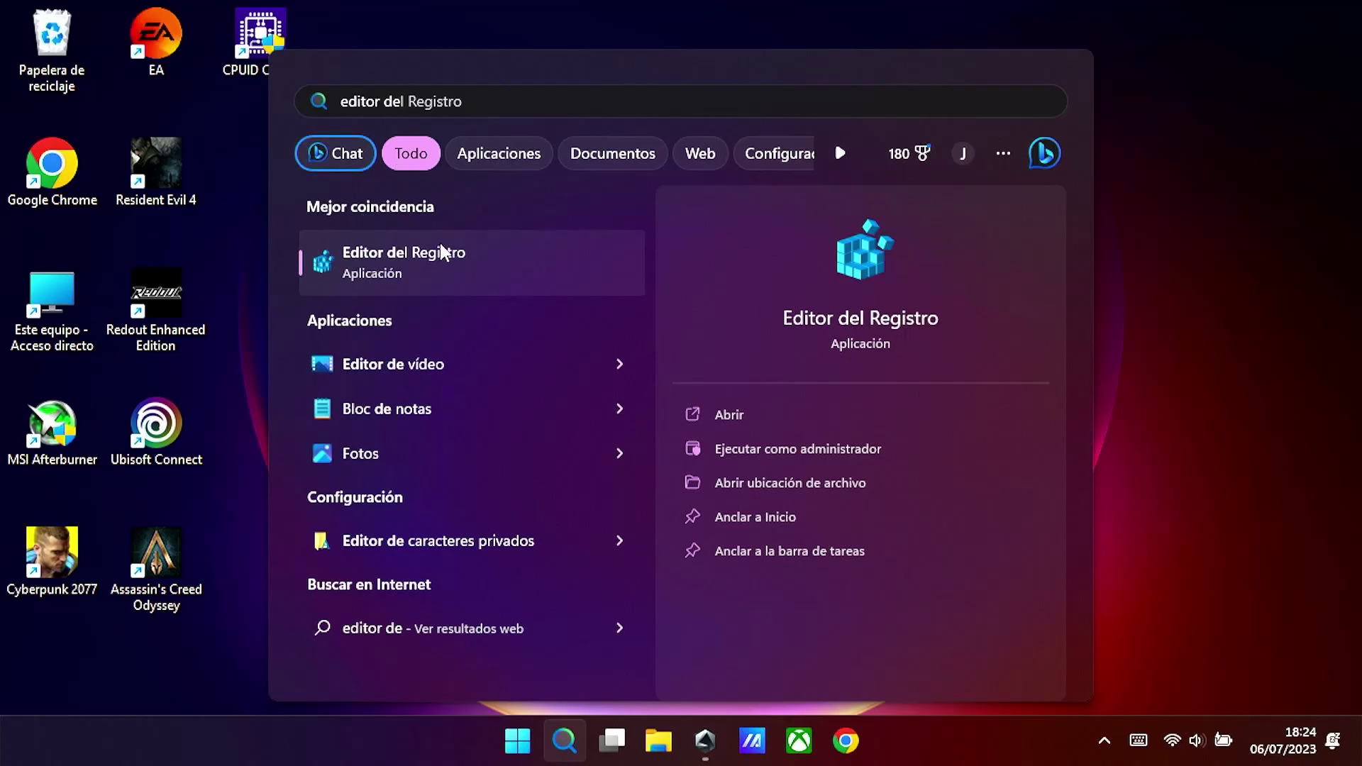
type("l")
key("Return")
left_click(572, 538)
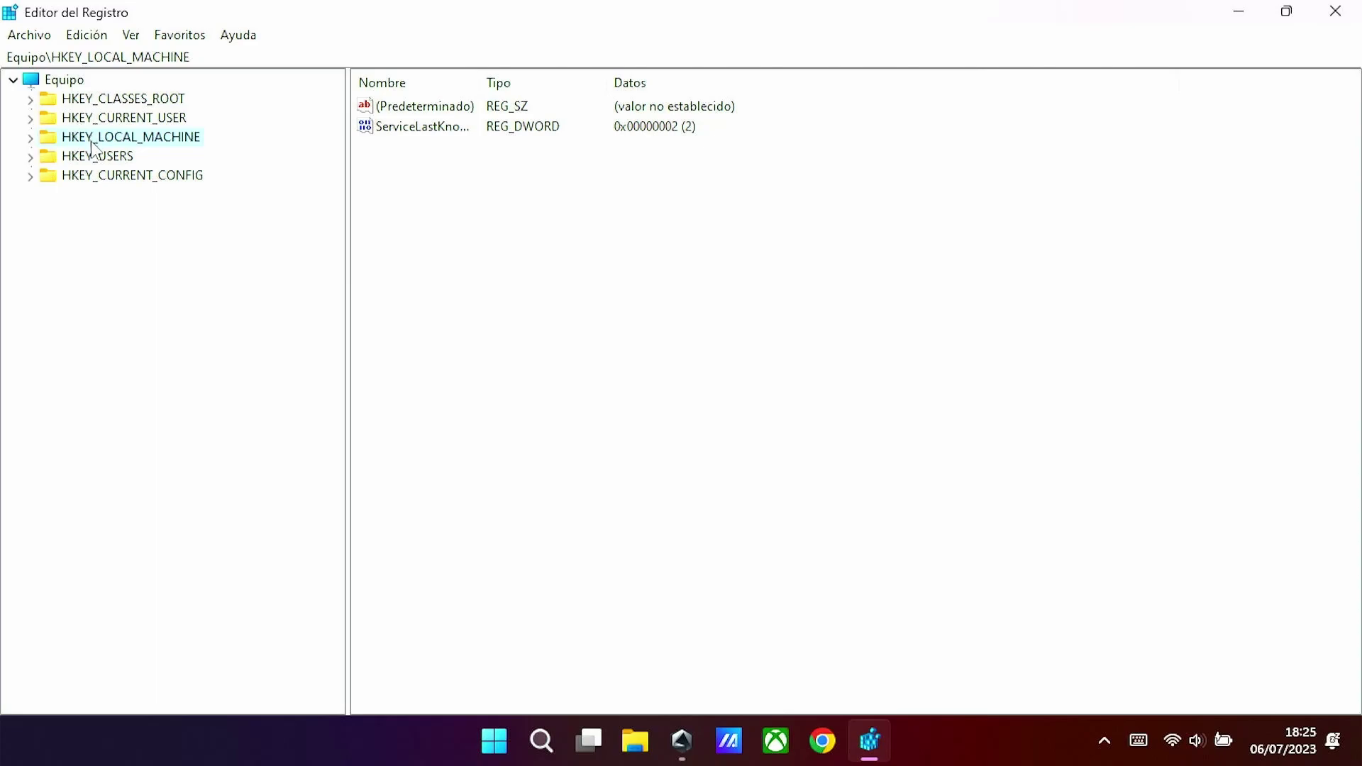
Step: Expand the registry path HKEY_LOCAL_MACHINE\SYSTEM\CurrentControlSet\Control
double_click(61, 139)
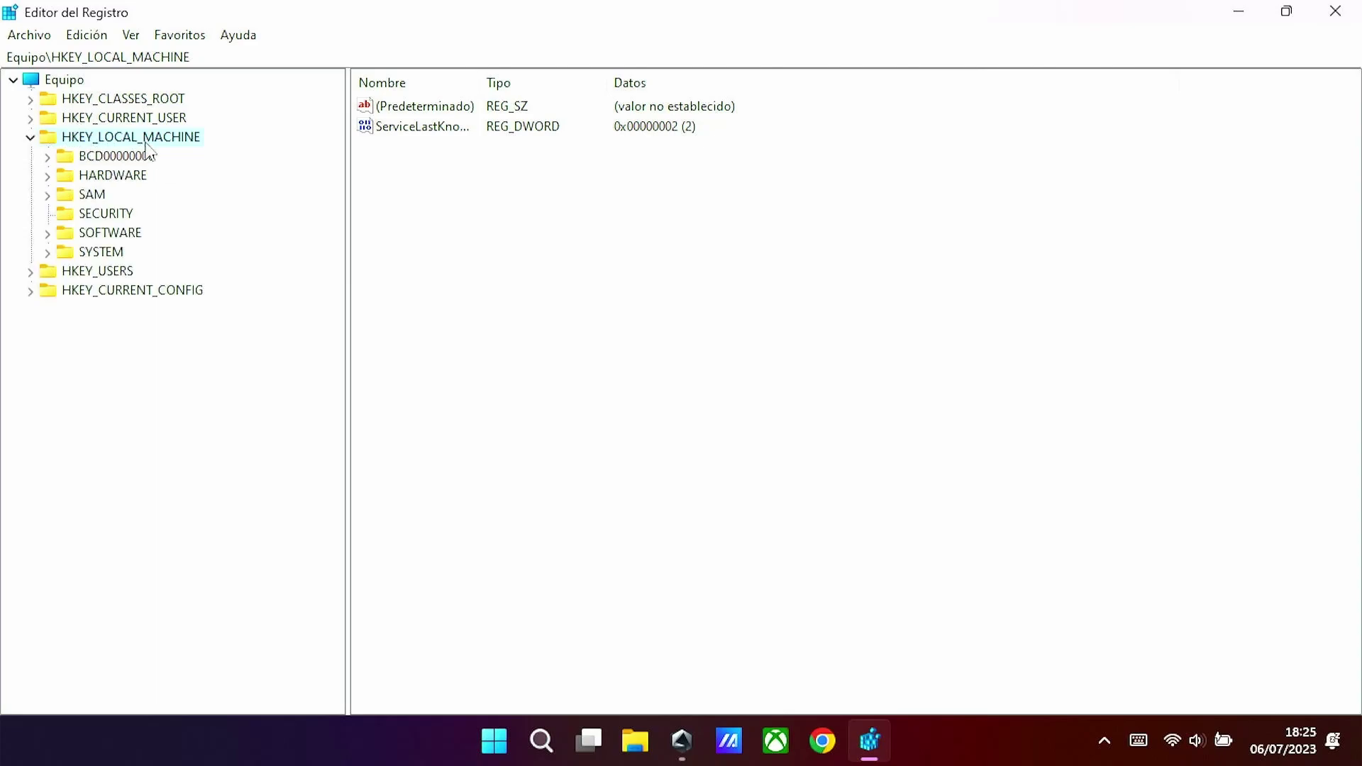
left_click(89, 253)
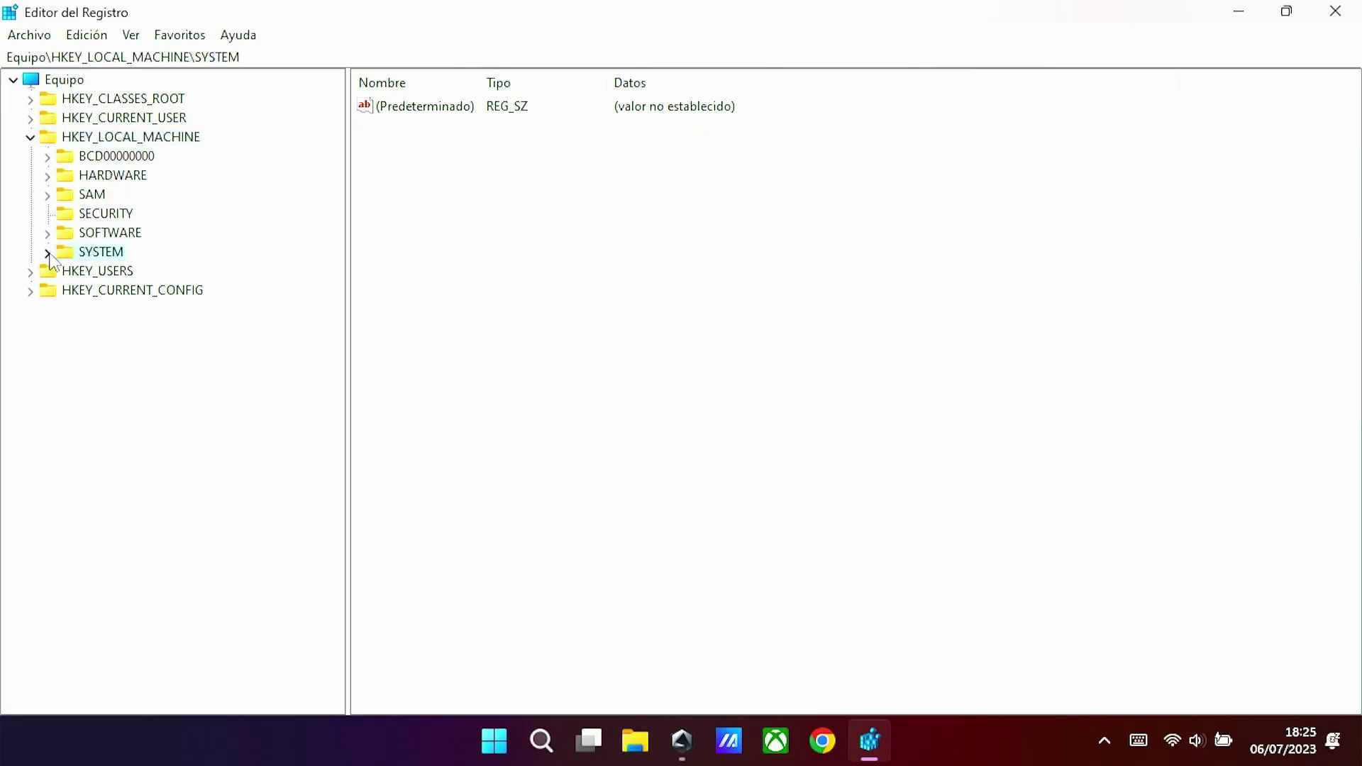
left_click(47, 254)
left_click(84, 312)
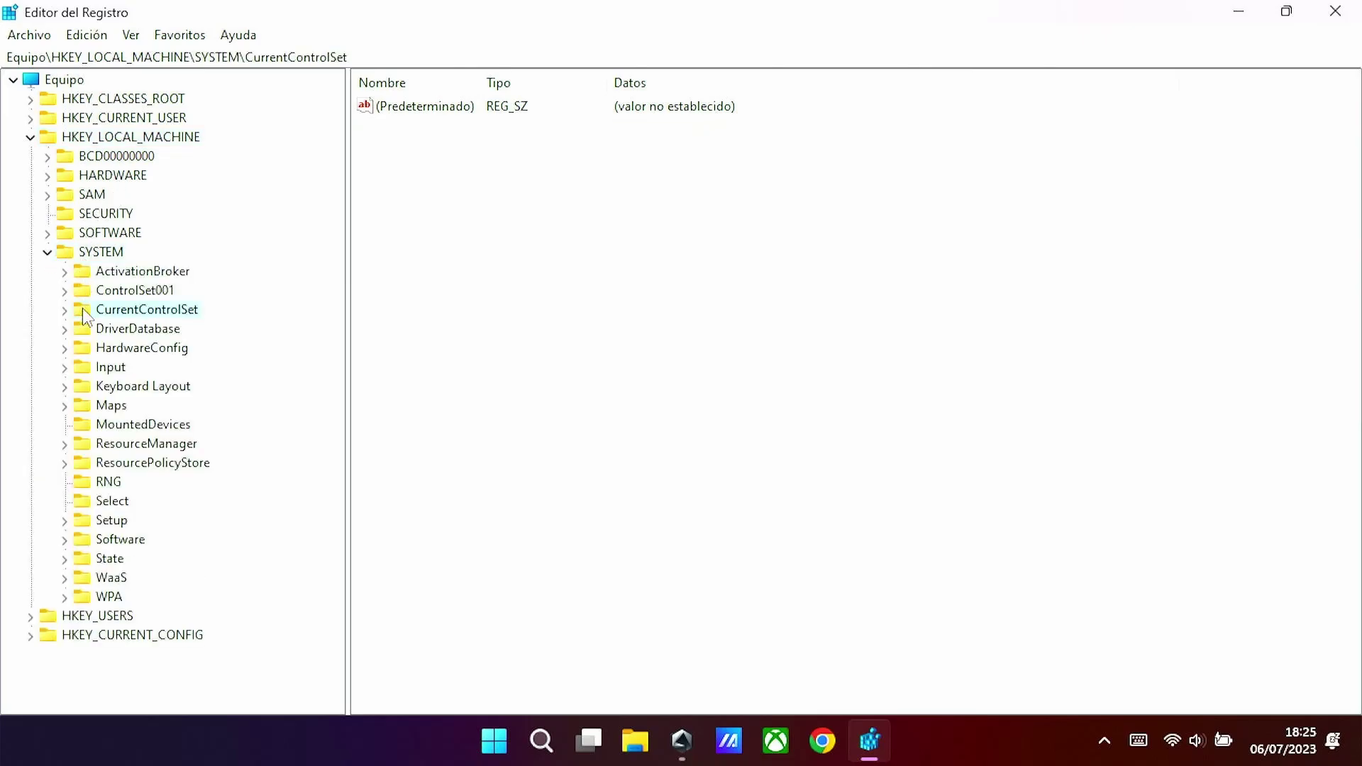
left_click(68, 310)
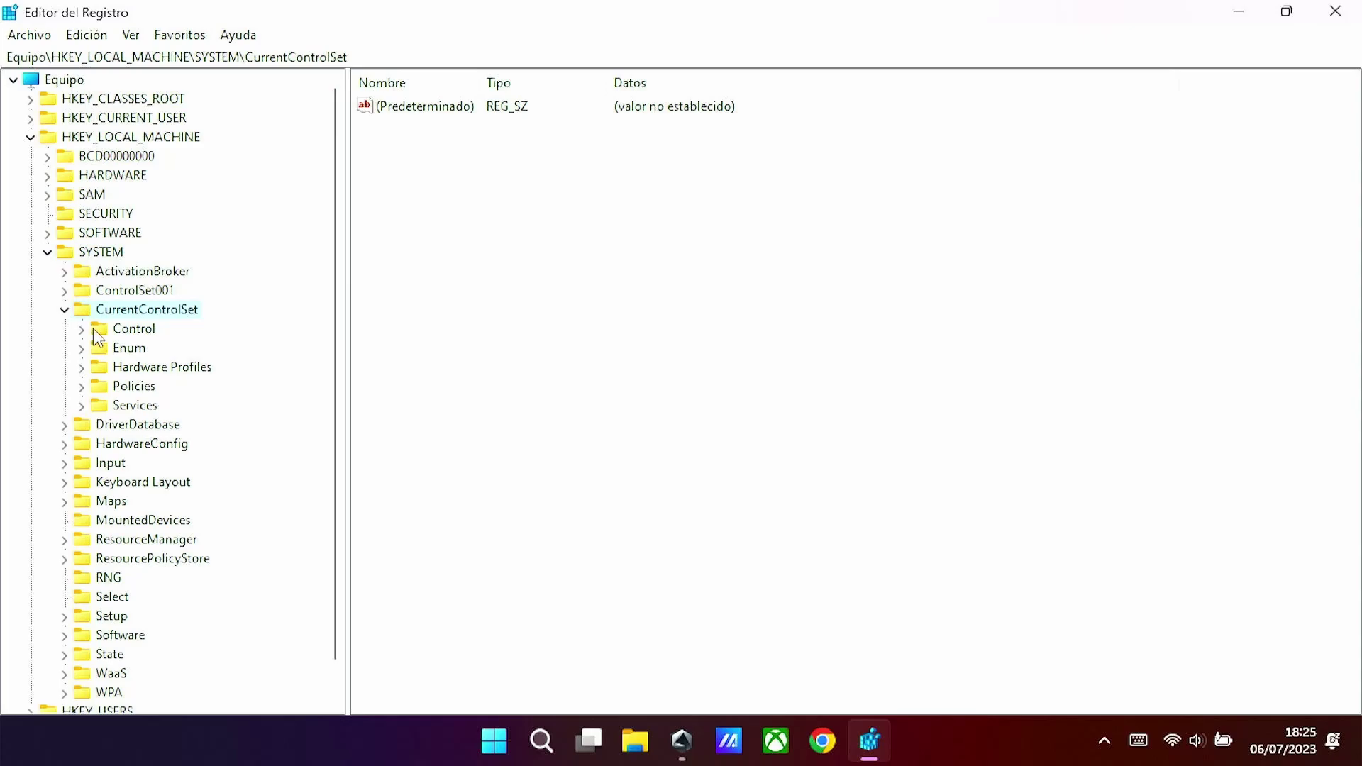
double_click(91, 329)
Step: Find the Power key inside Control, select it and expand its subkeys
scroll(91, 339, "up", 2)
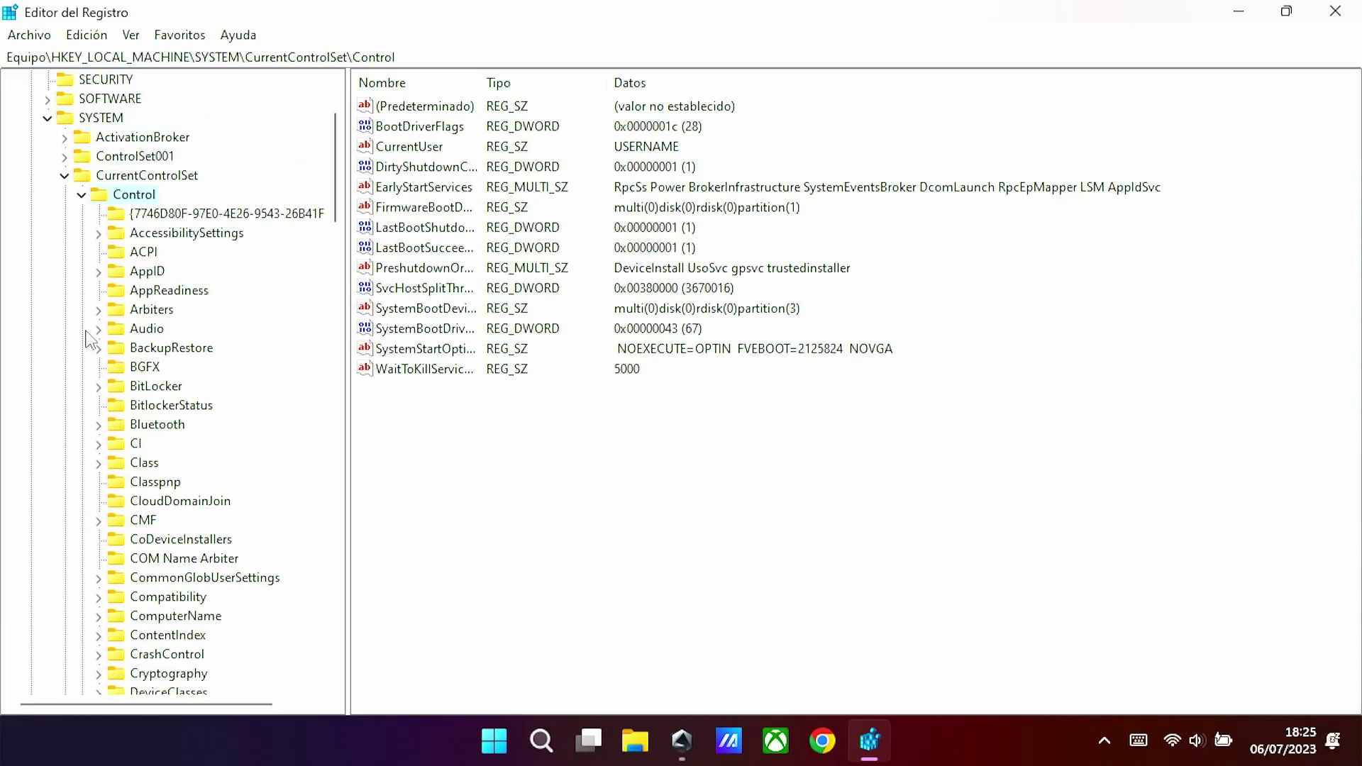
scroll(122, 278, "down", 2)
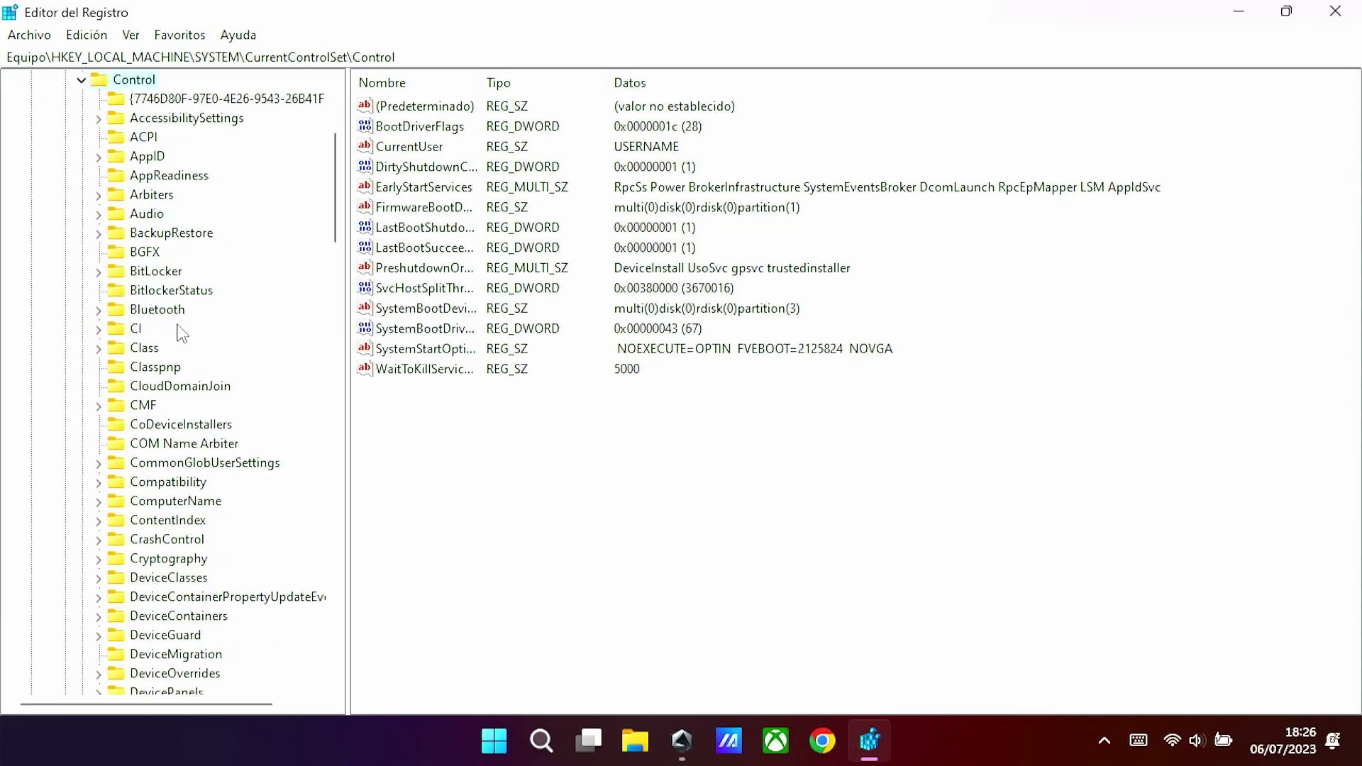
scroll(181, 331, "down", 11)
scroll(182, 331, "down", 4)
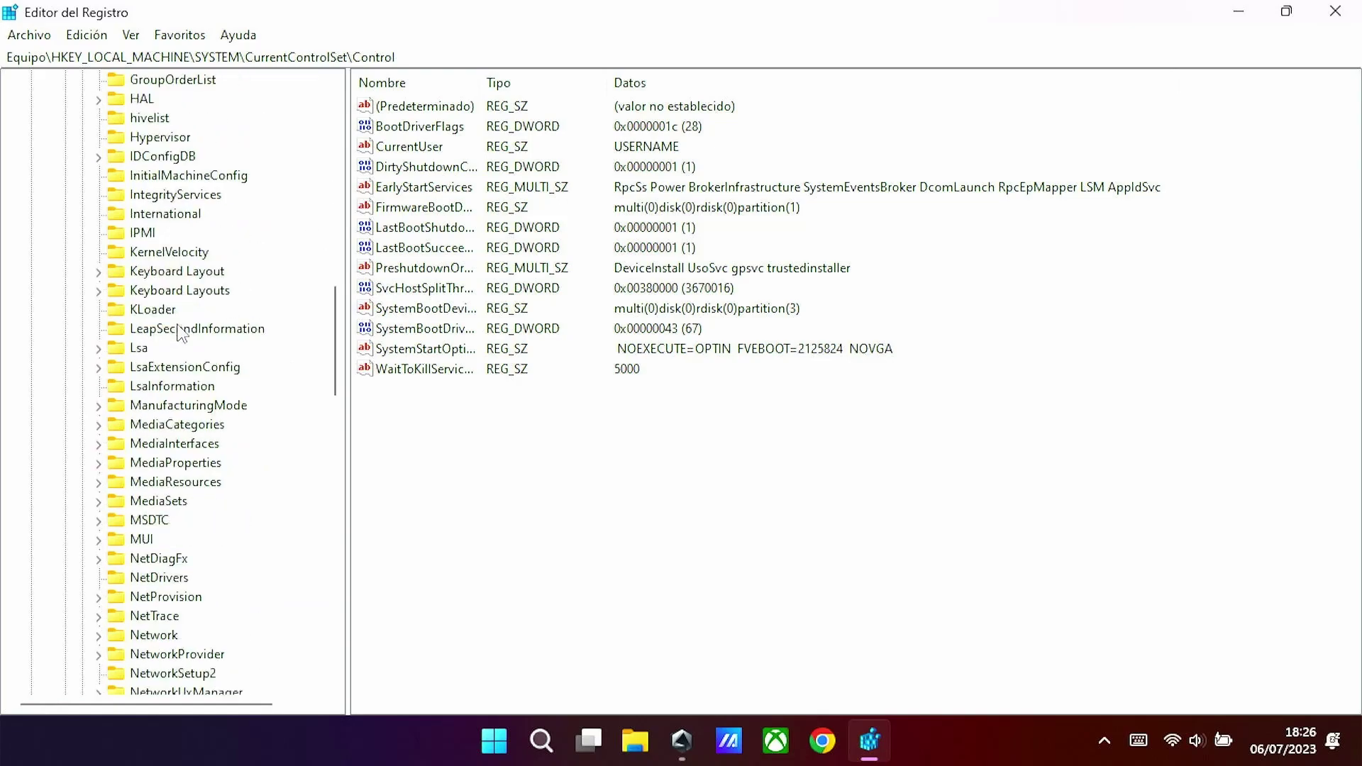
scroll(181, 332, "down", 8)
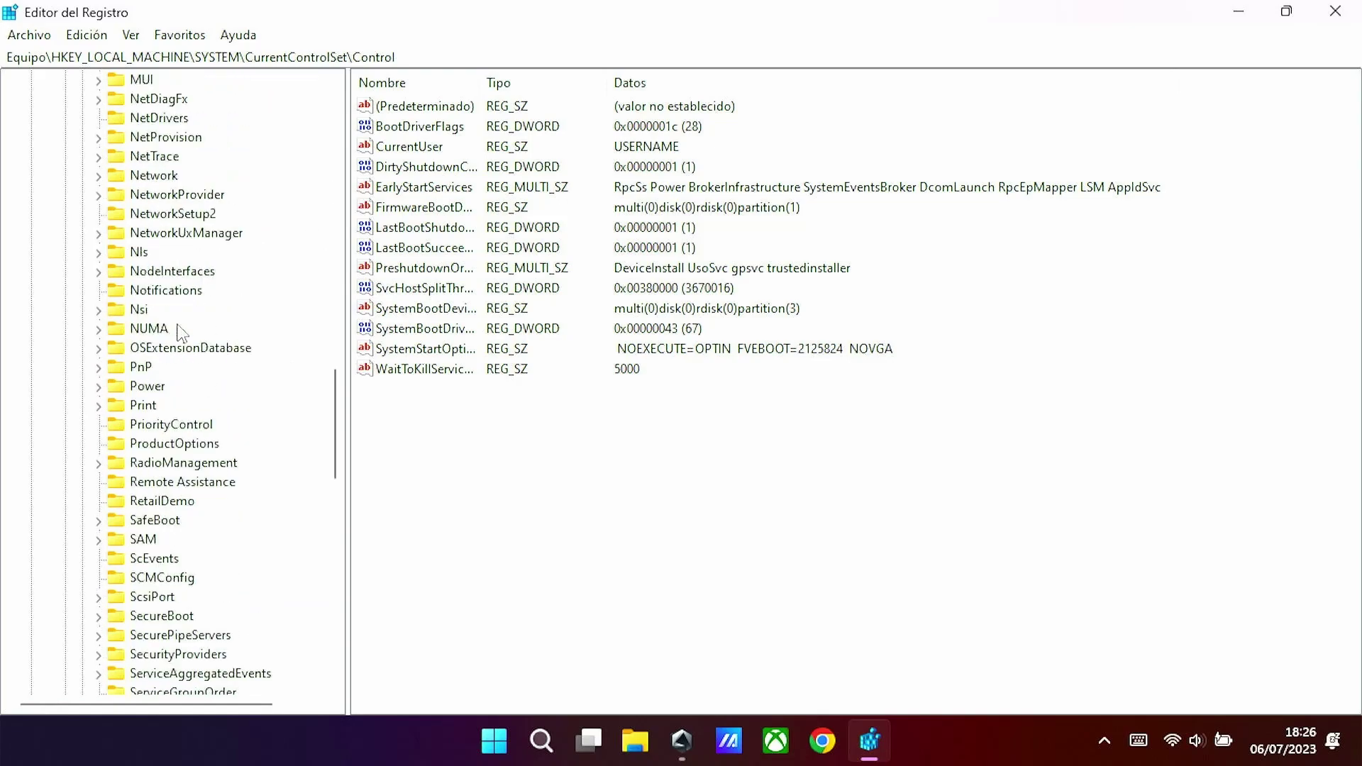
scroll(164, 479, "down", 1)
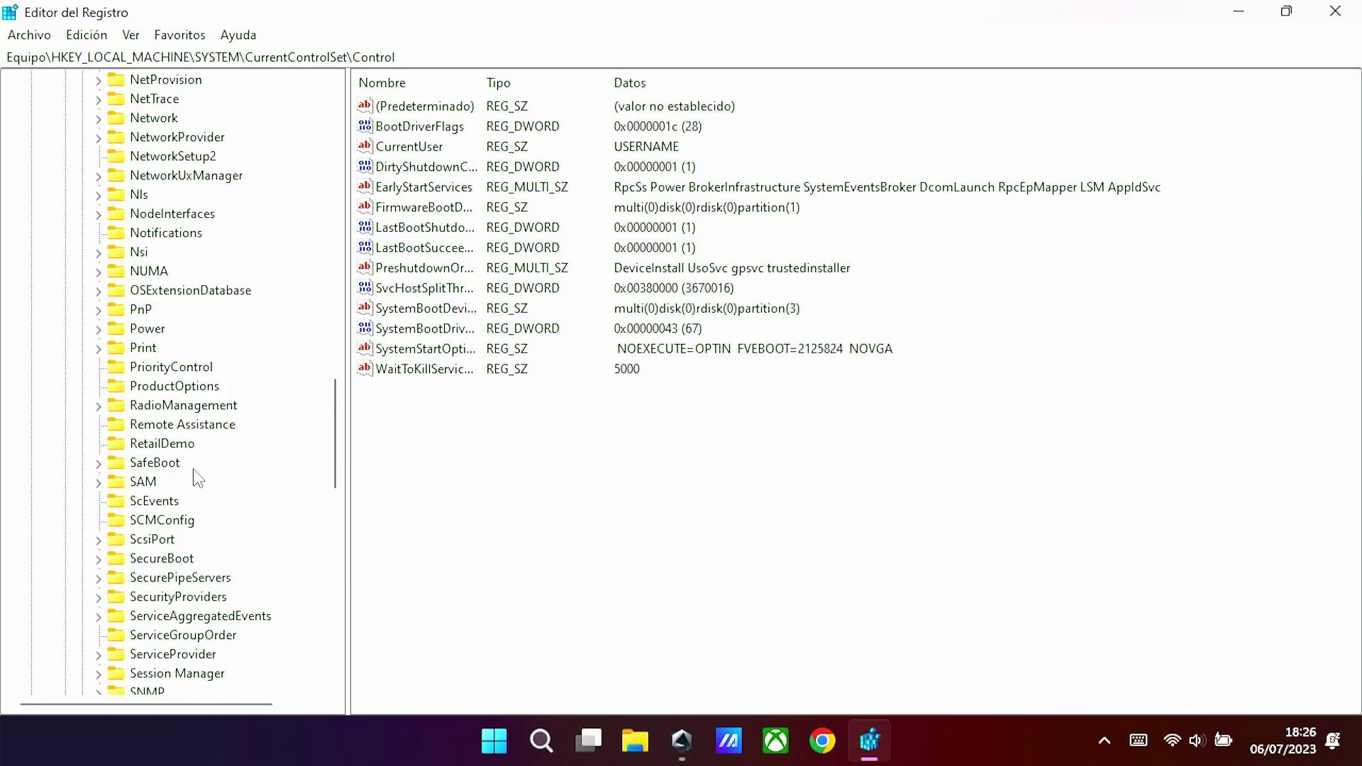
scroll(196, 477, "down", 2)
scroll(195, 477, "up", 5)
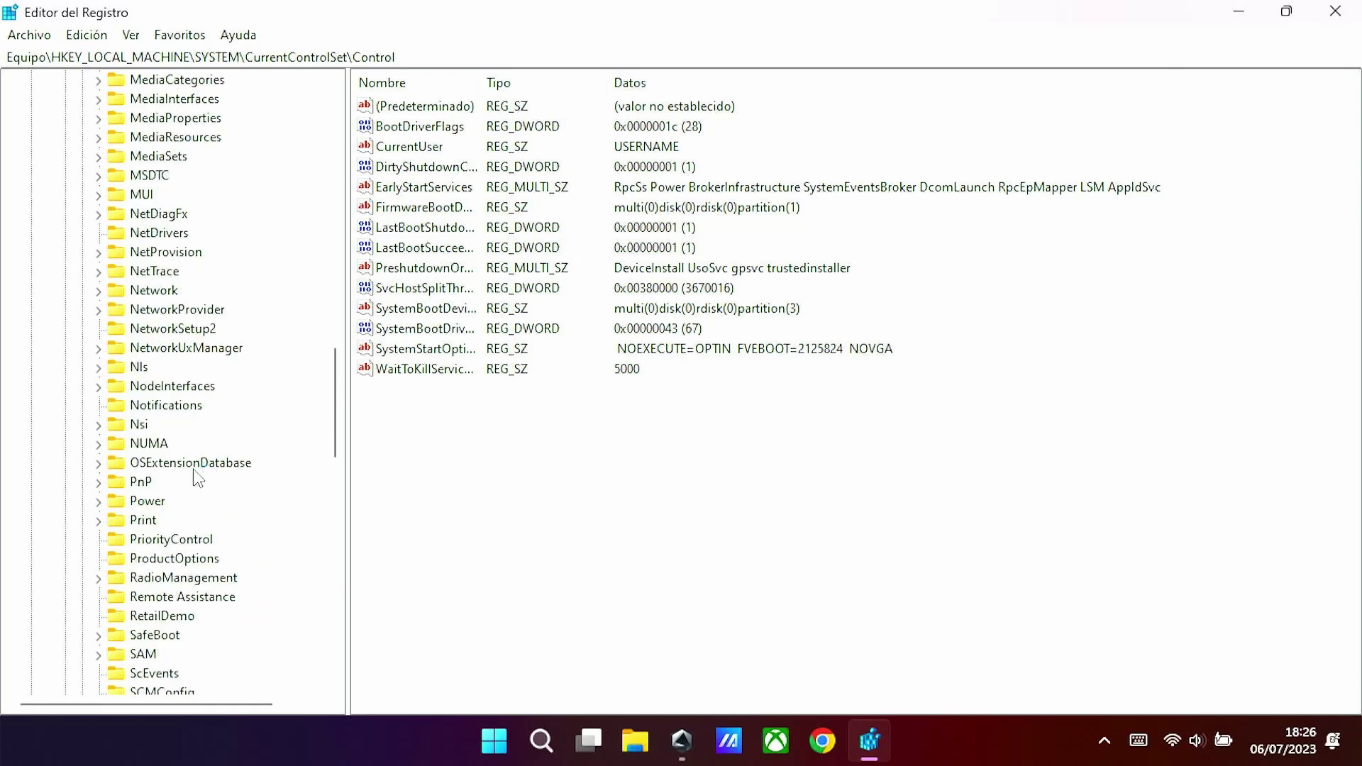
left_click(158, 504)
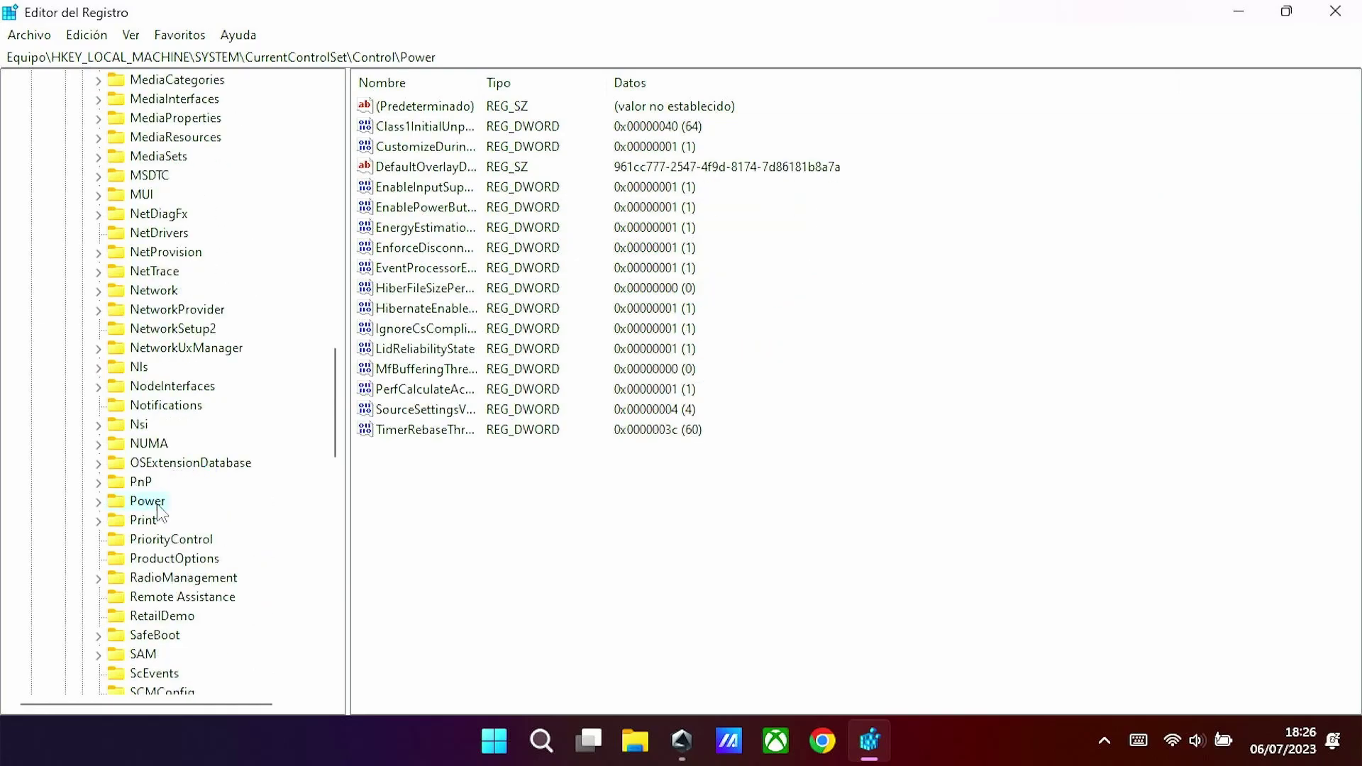
left_click(99, 503)
scroll(114, 511, "down", 2)
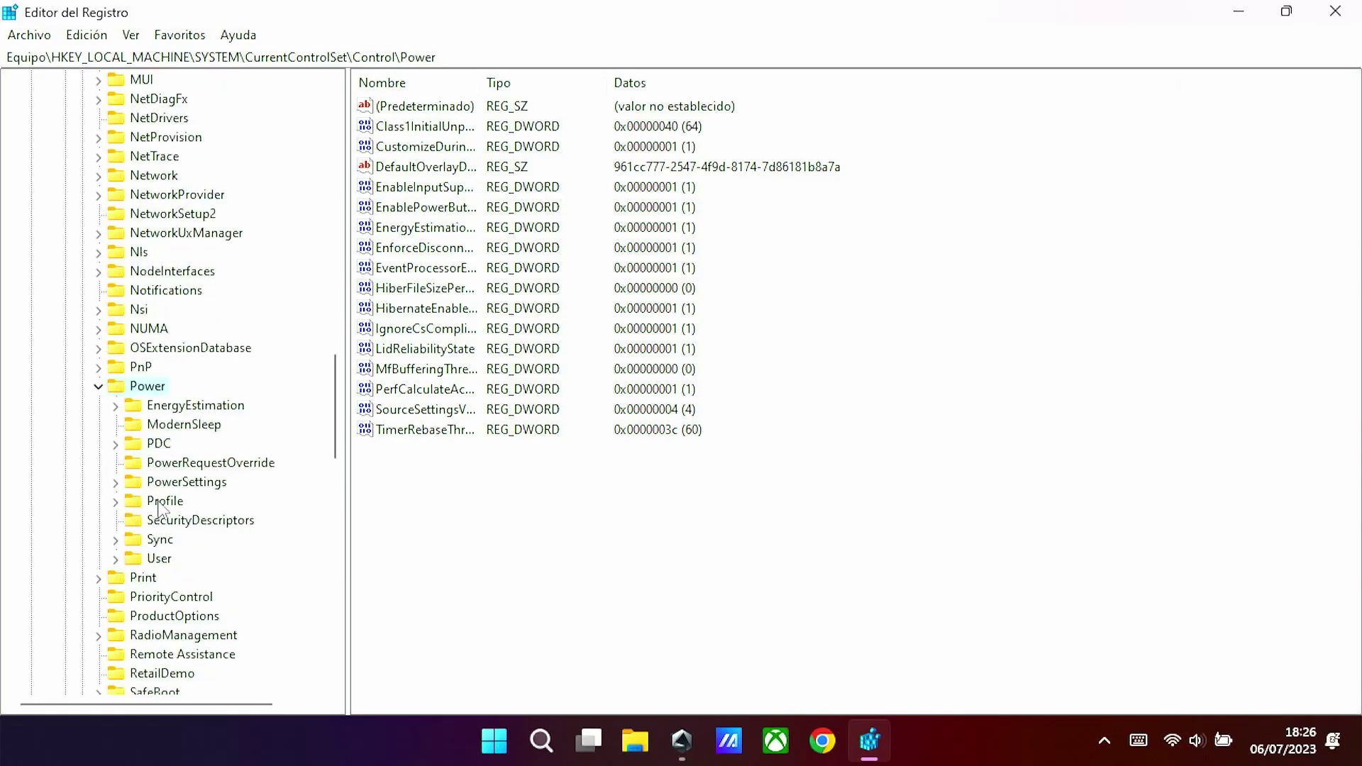
double_click(184, 475)
left_click(184, 471)
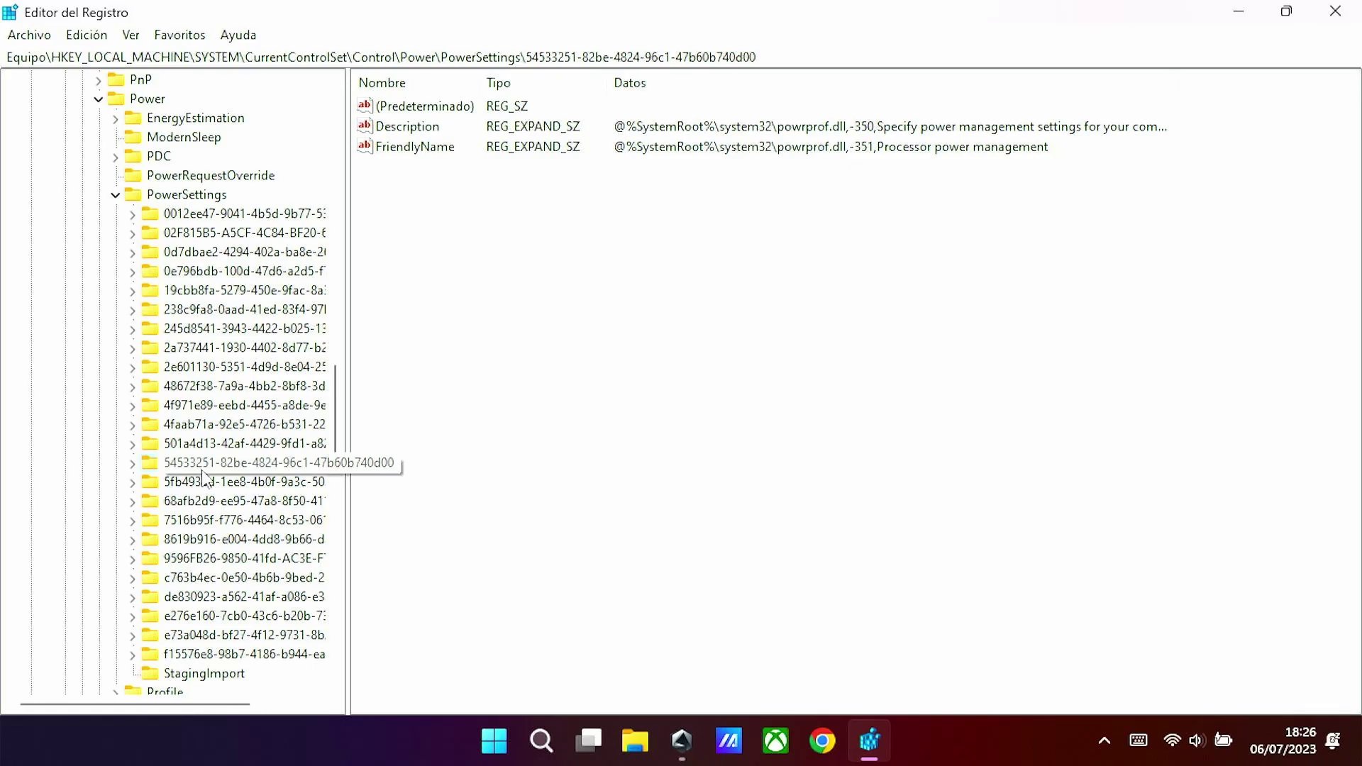
Step: Select the processor performance boost mode subkey be337238-0d82-4146-a960-4f3749d470c7
scroll(186, 463, "down", 10)
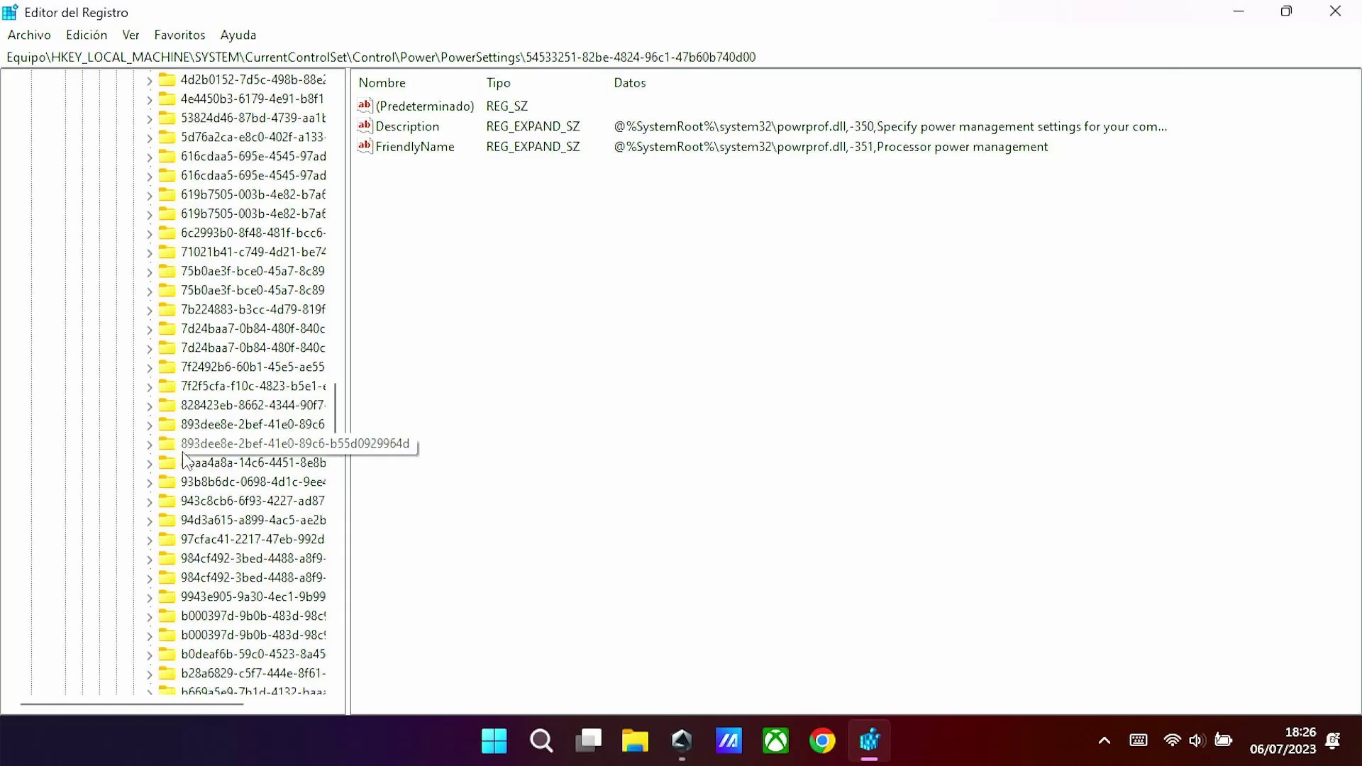
scroll(192, 462, "down", 3)
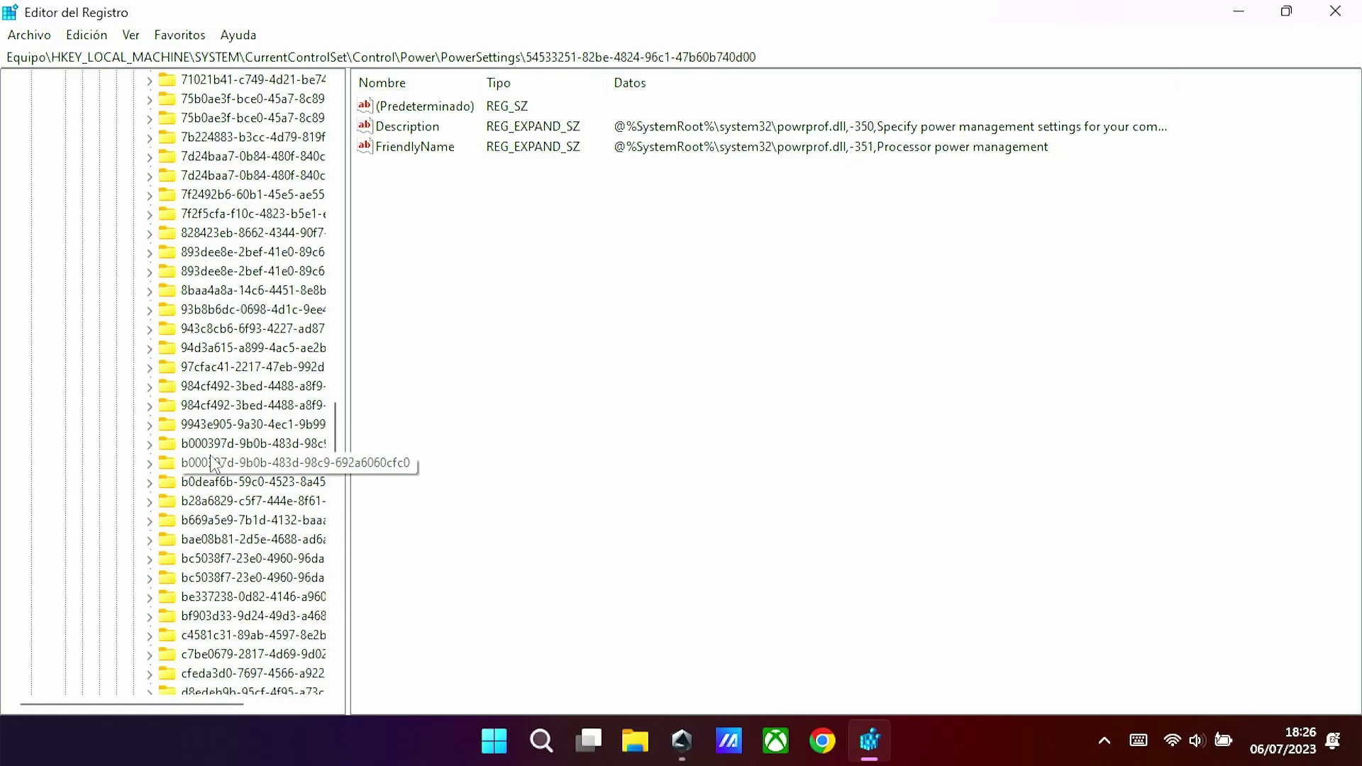
scroll(213, 464, "down", 2)
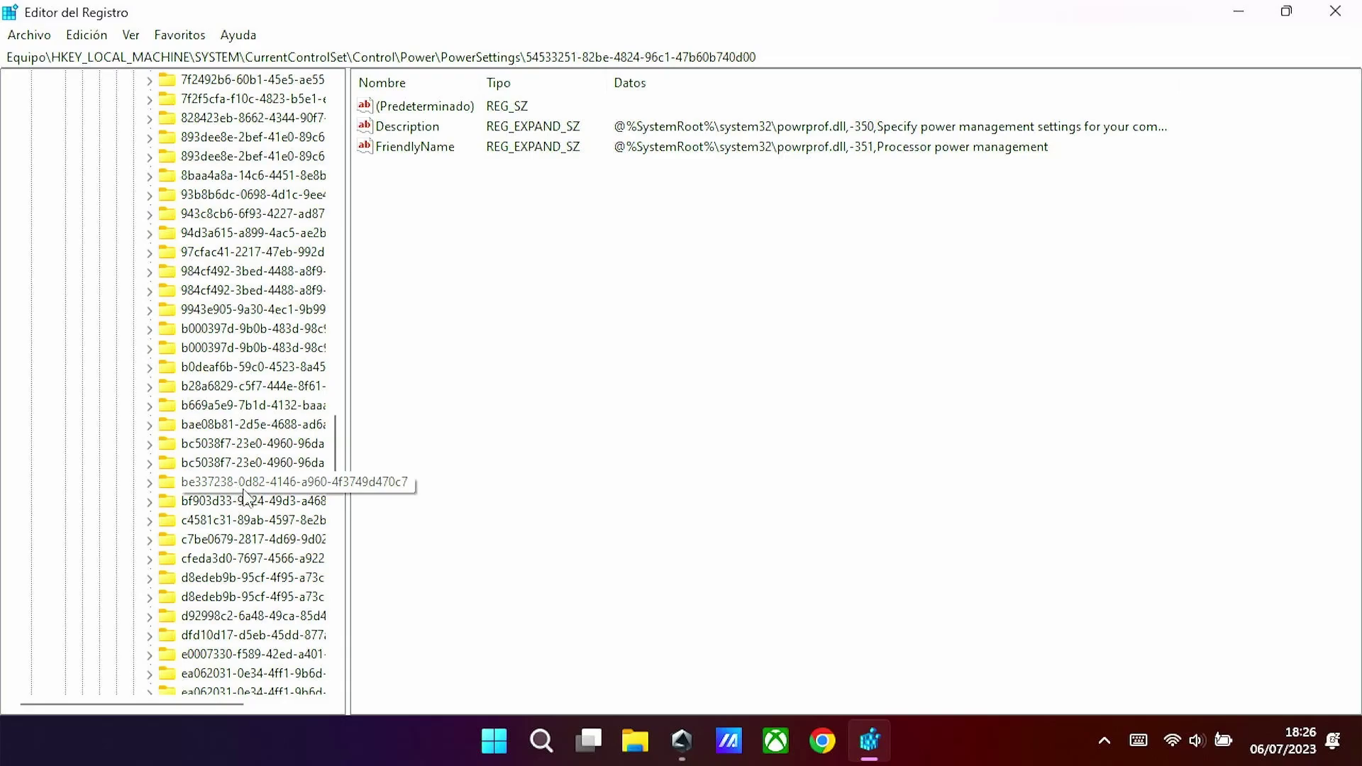
left_click(243, 489)
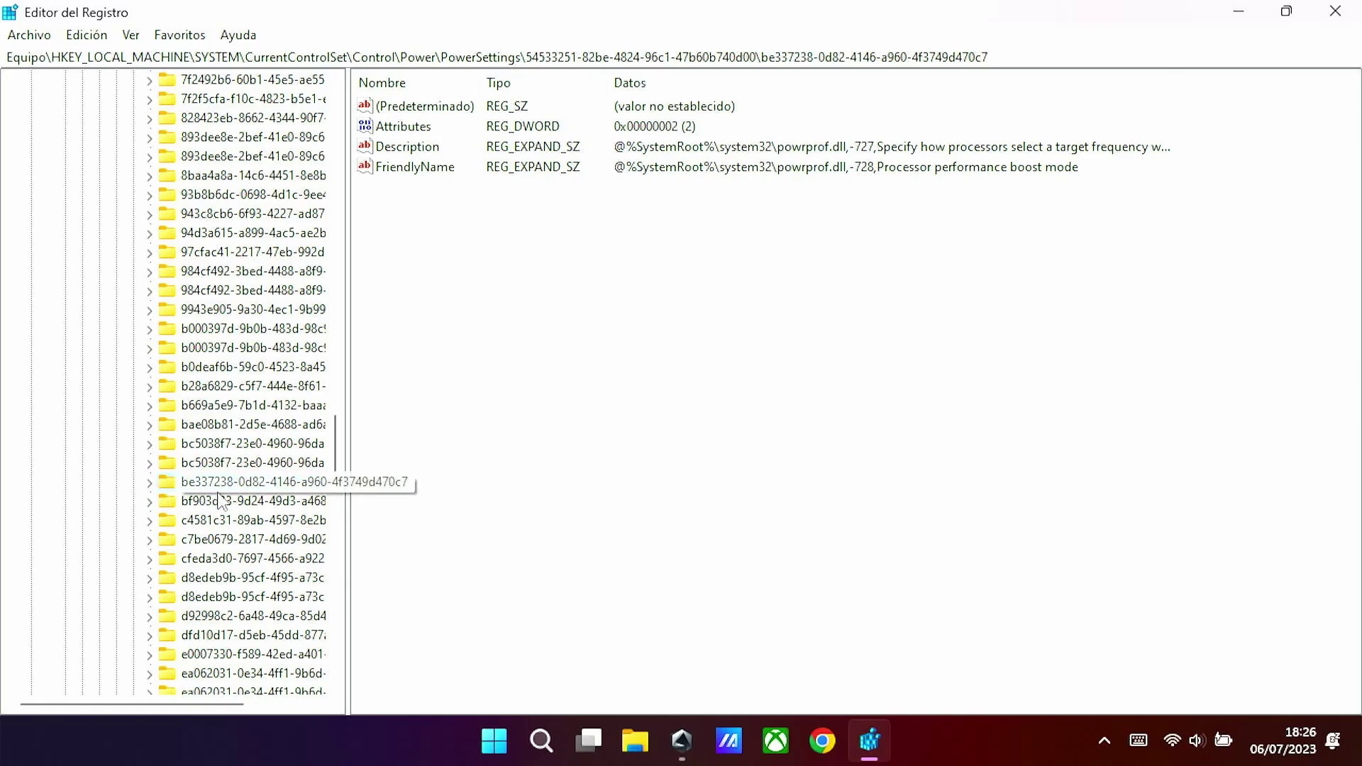
Step: Set the boost mode subkey's Attributes DWORD to 2 in hexadecimal and close the Registry Editor
left_click(408, 130)
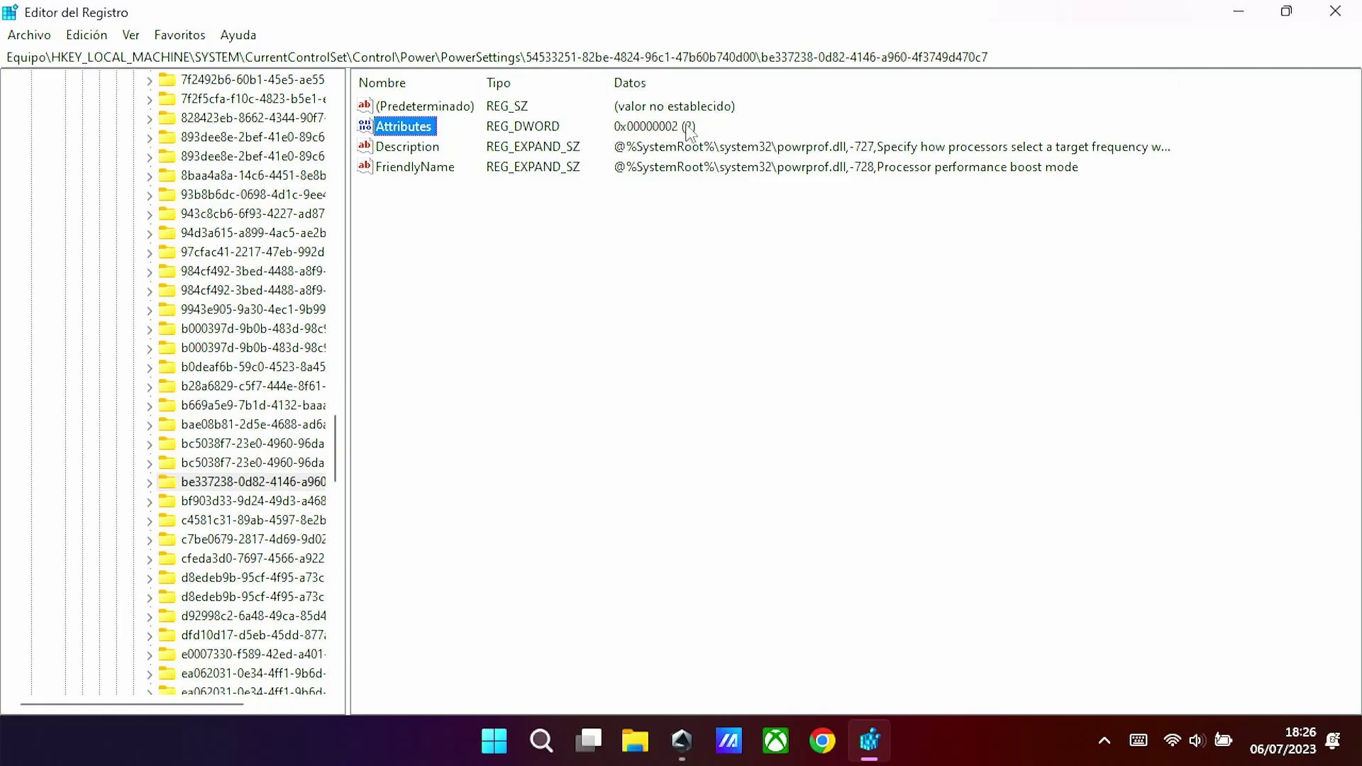
double_click(425, 132)
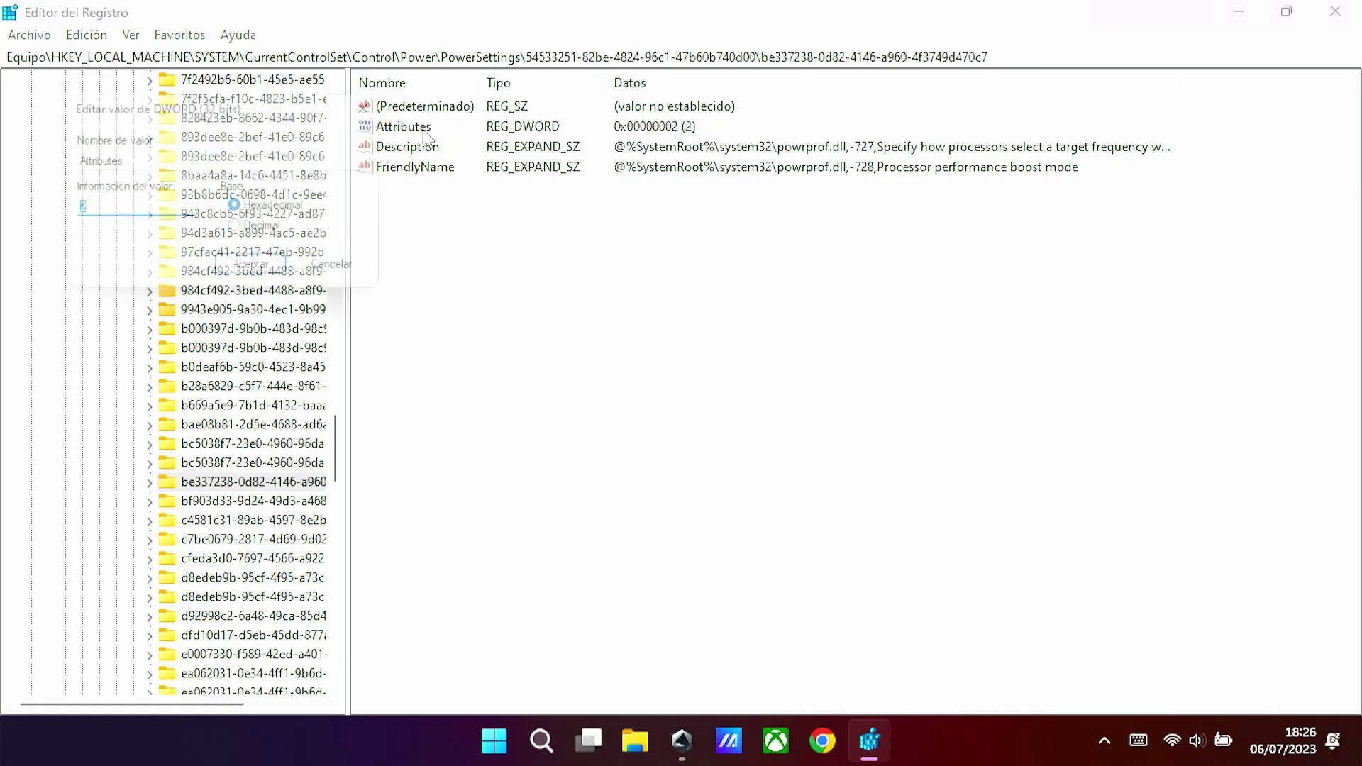
left_click(138, 210)
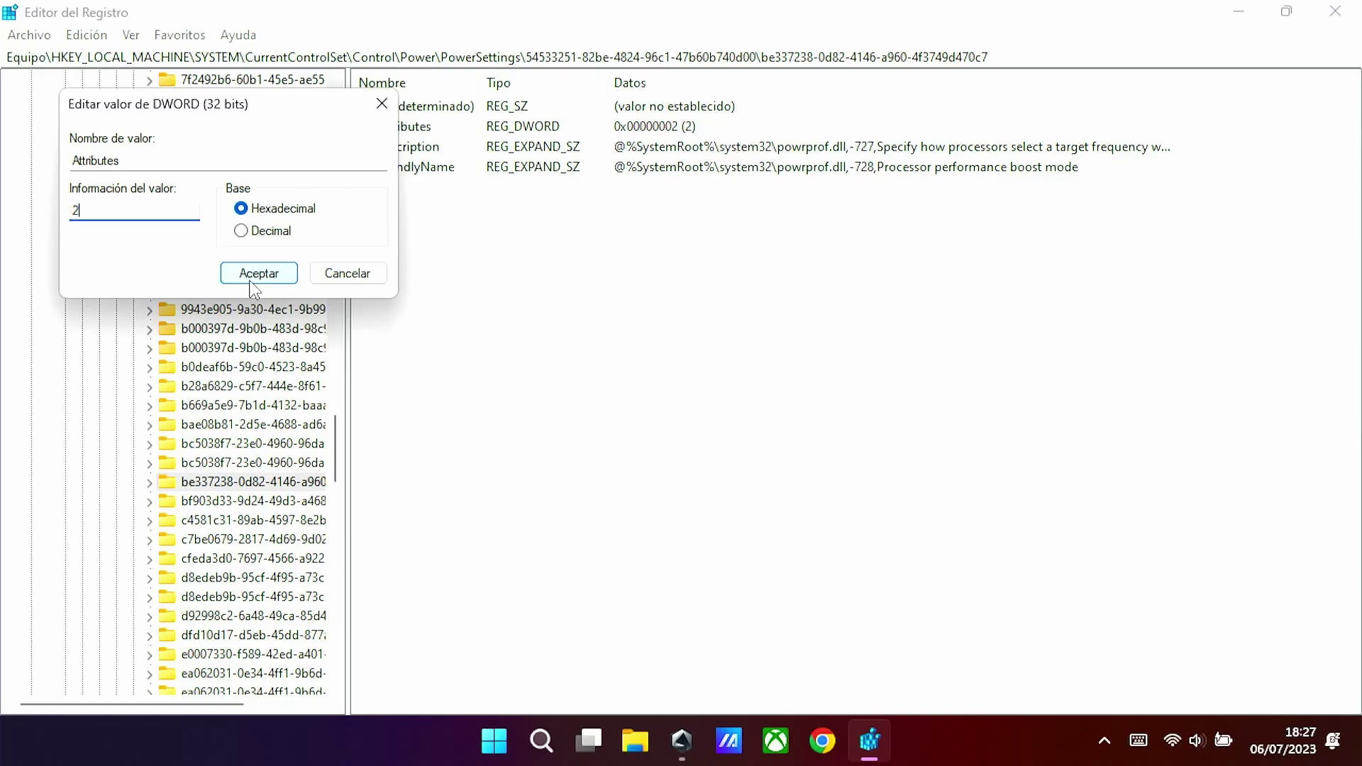
left_click(250, 281)
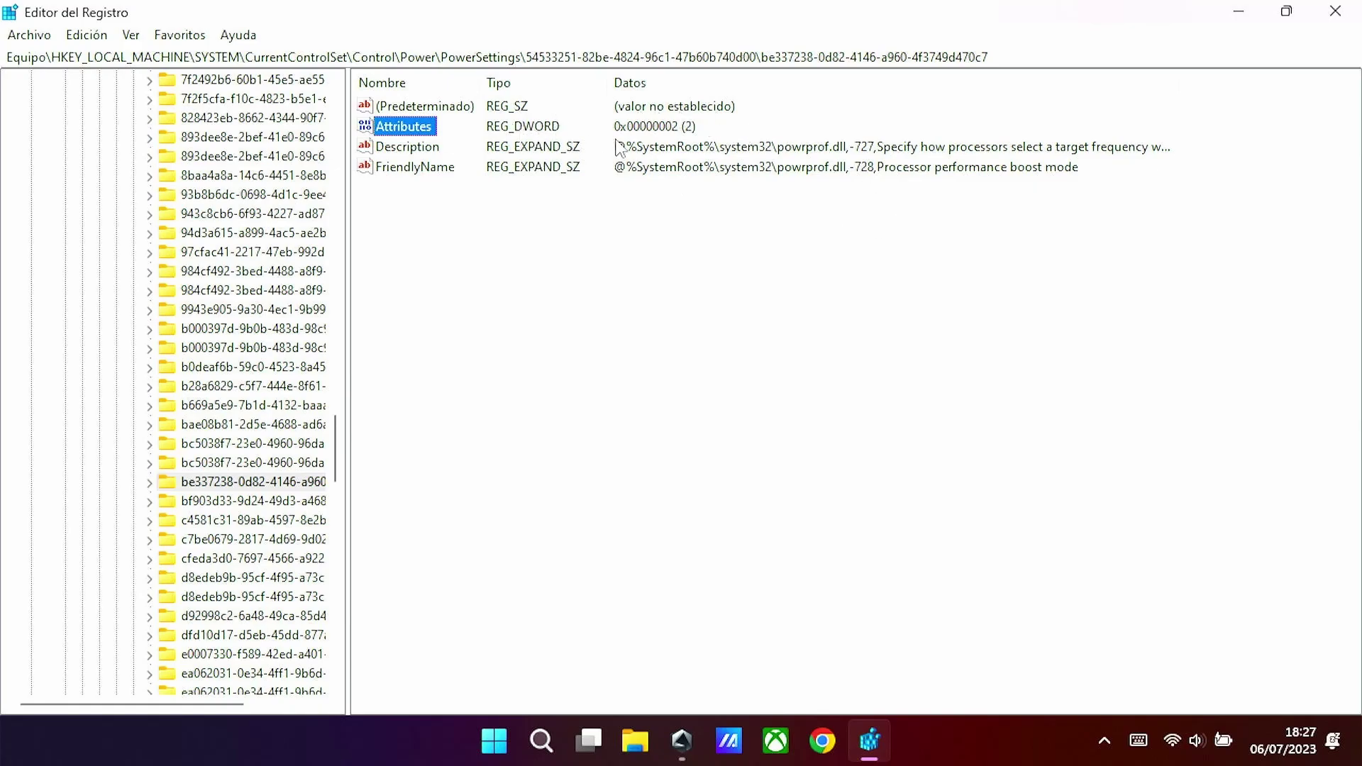
left_click(1335, 11)
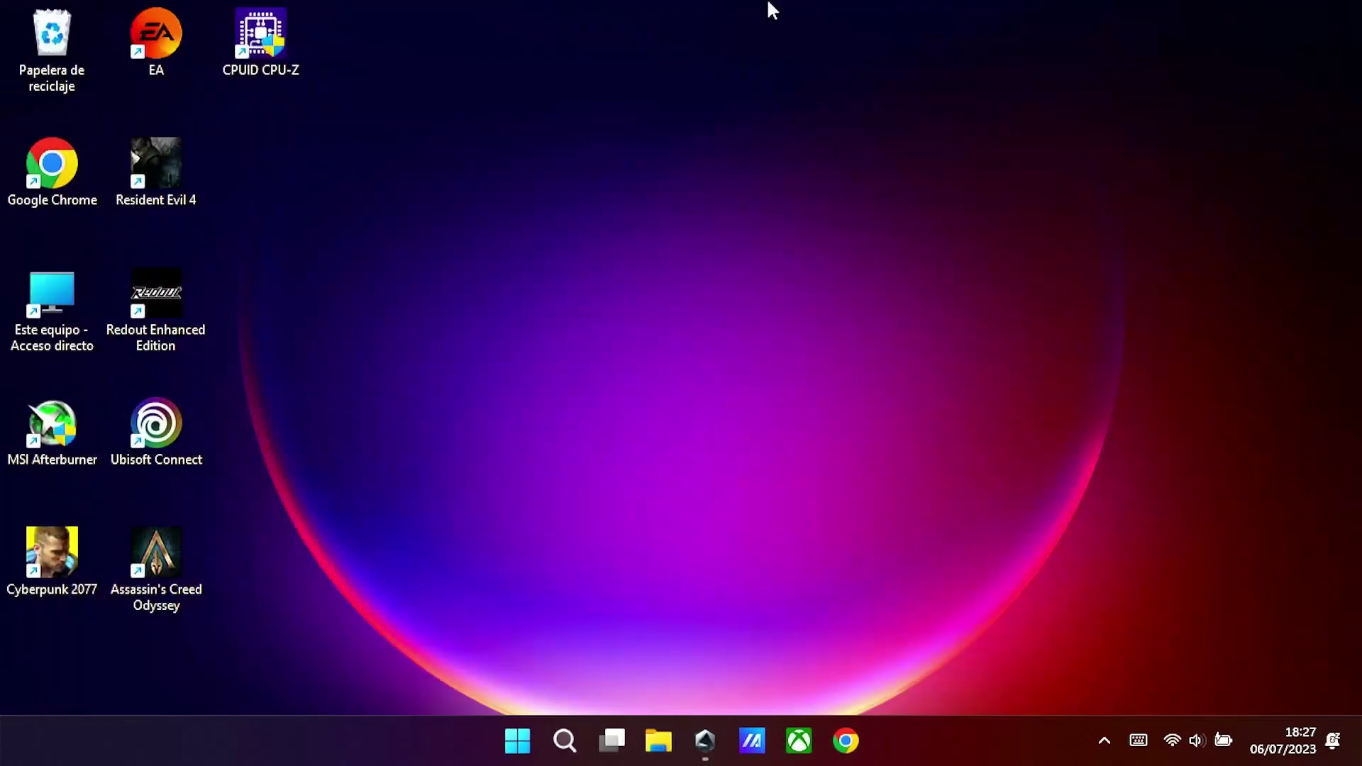
Step: Search Windows for "editar", open Editar plan de energía and bring up the Performance plan's advanced power settings
left_click(560, 740)
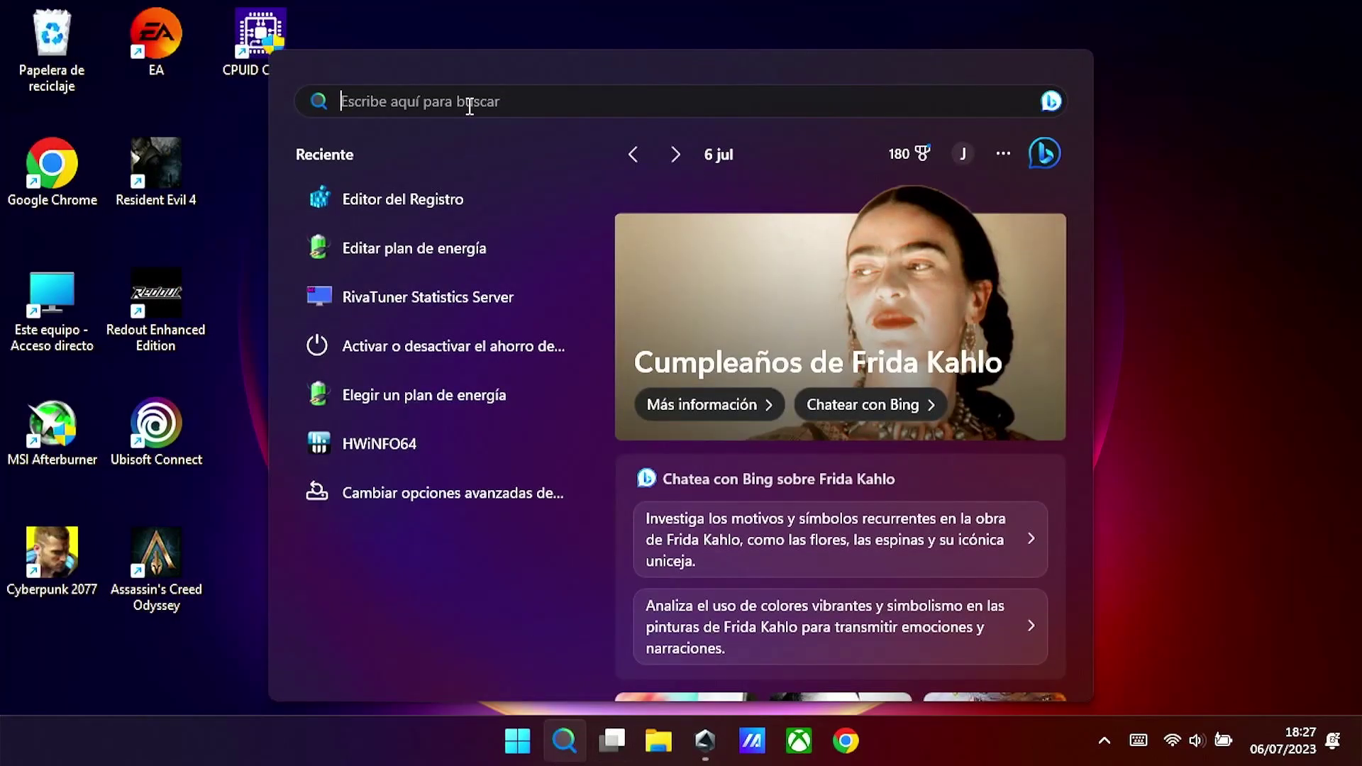
type("editar")
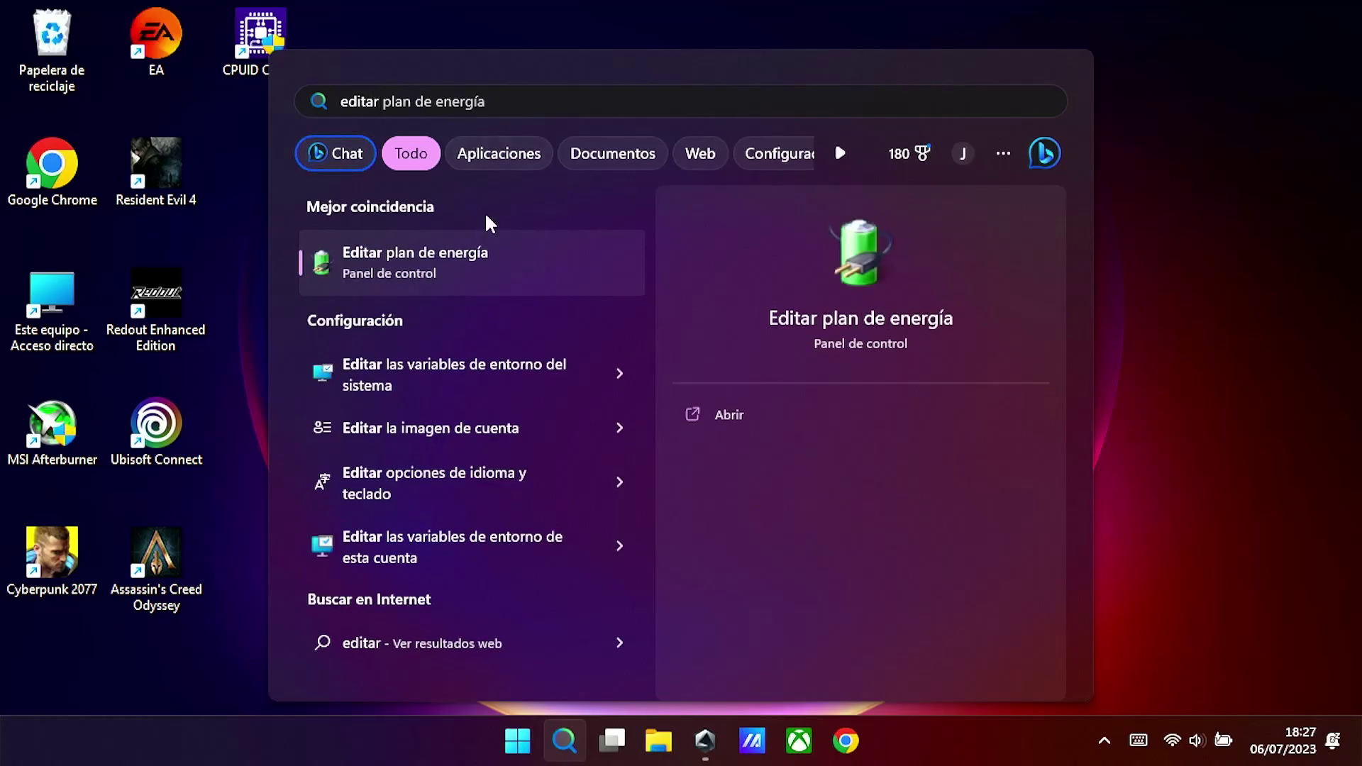
left_click(468, 259)
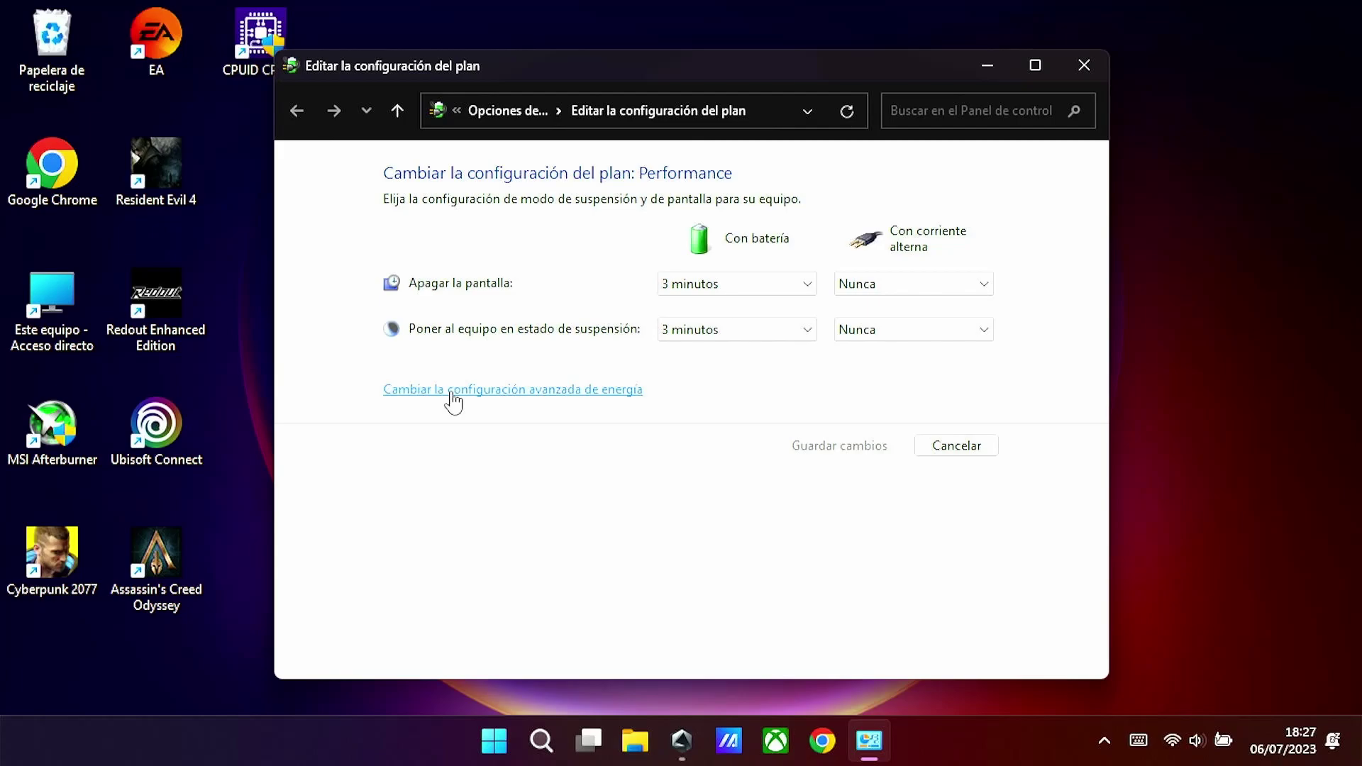
left_click(608, 390)
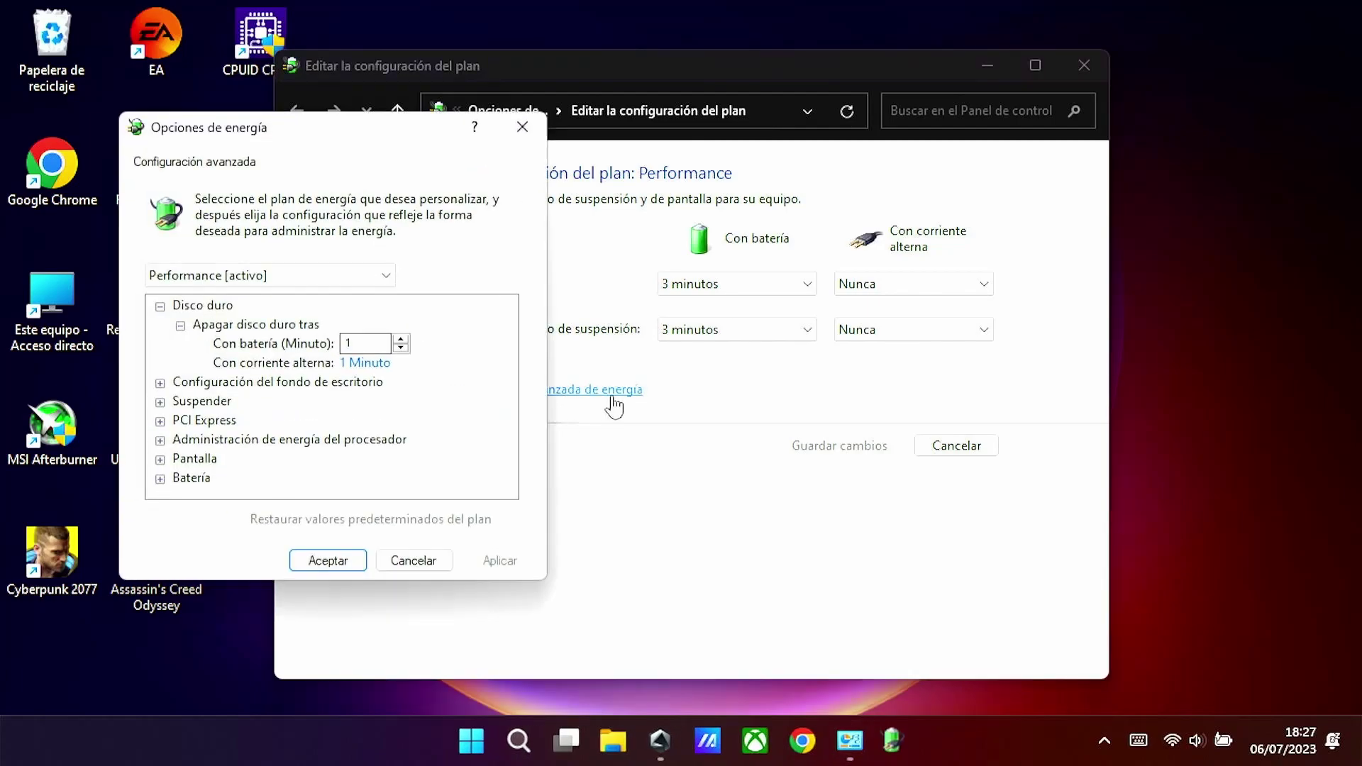
Step: Expand Administración de energía del procesador and its Modo de mejora del rendimiento del procesador setting in the Performance plan
left_click(346, 274)
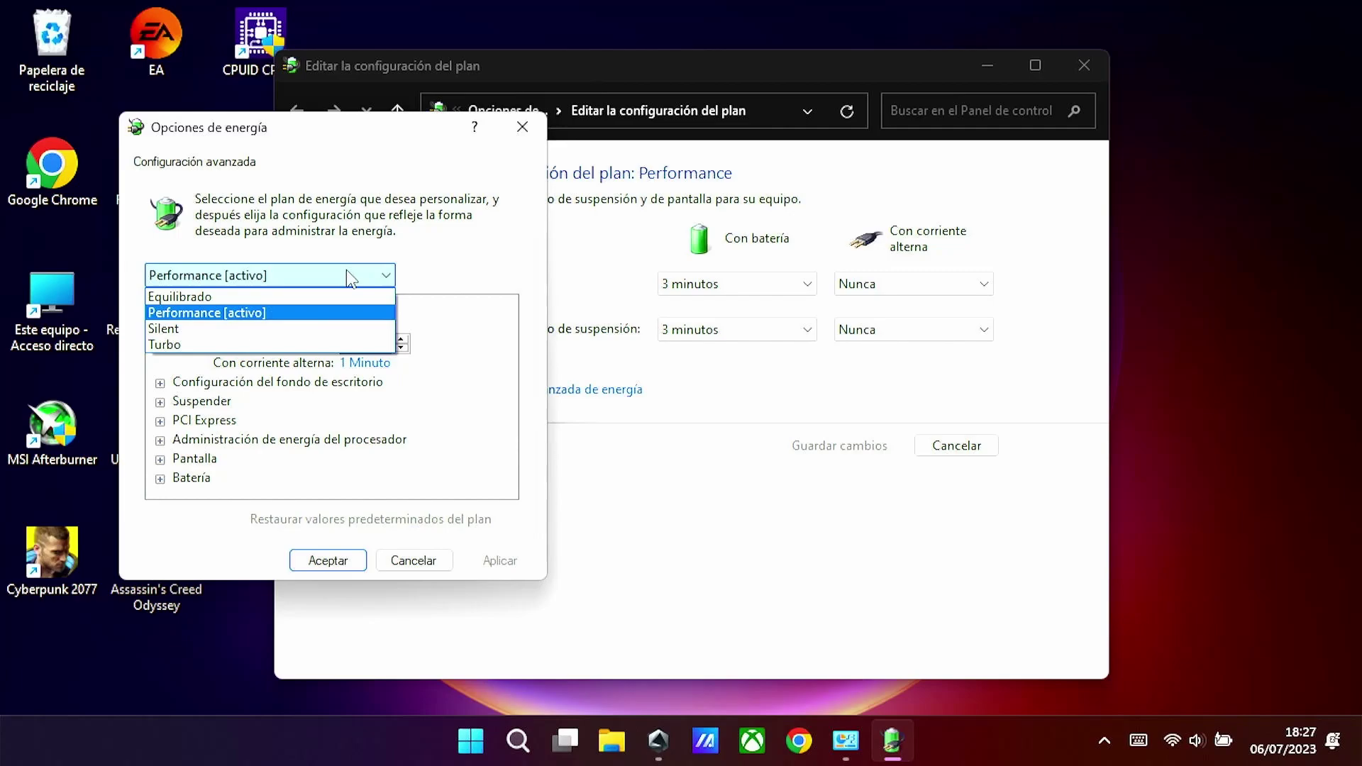
left_click(438, 270)
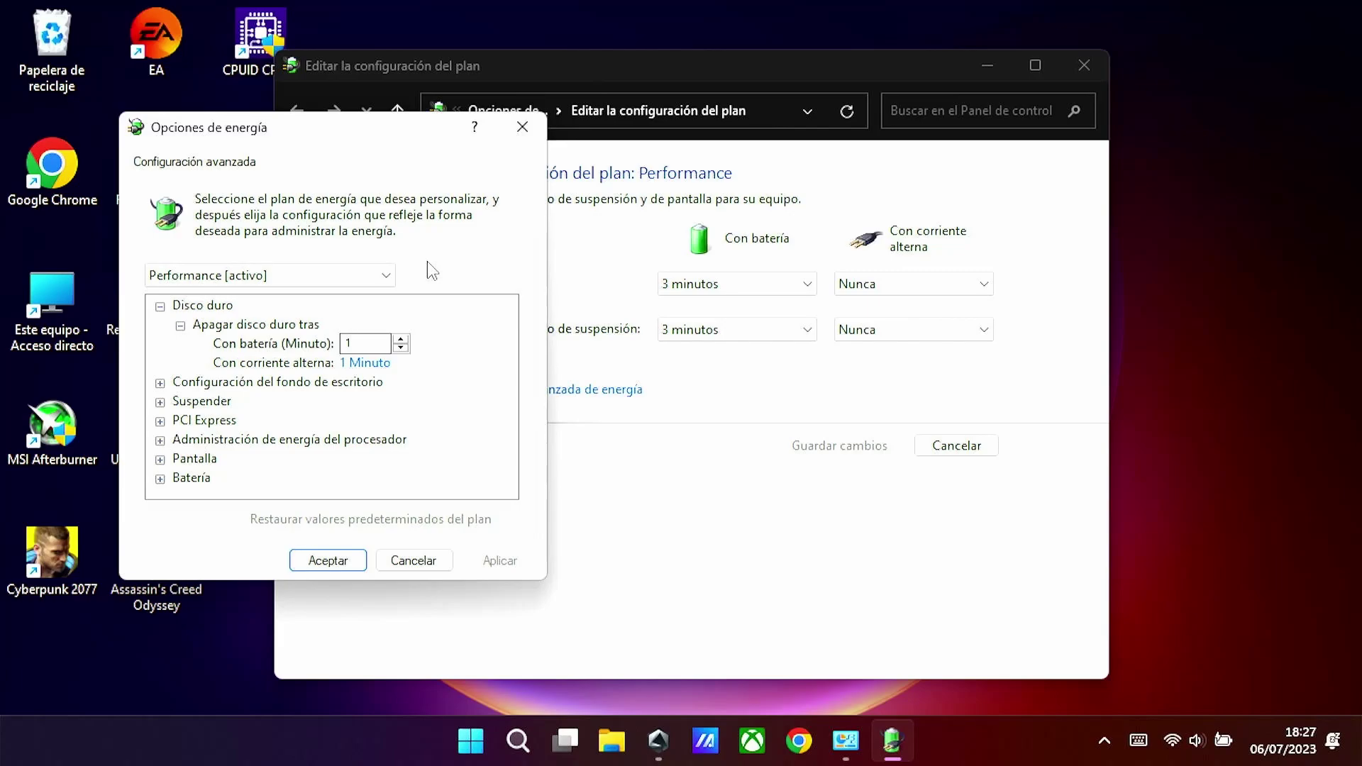
left_click(198, 441)
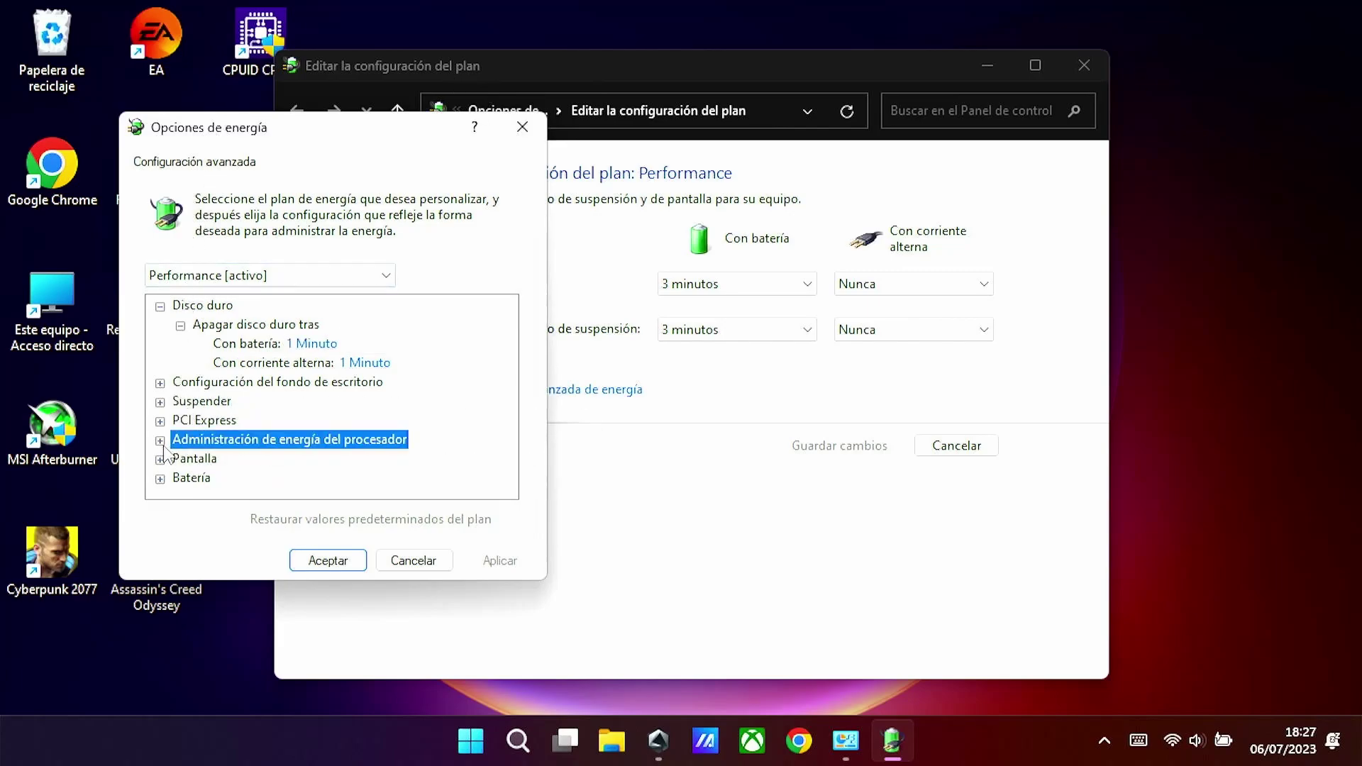
left_click(161, 441)
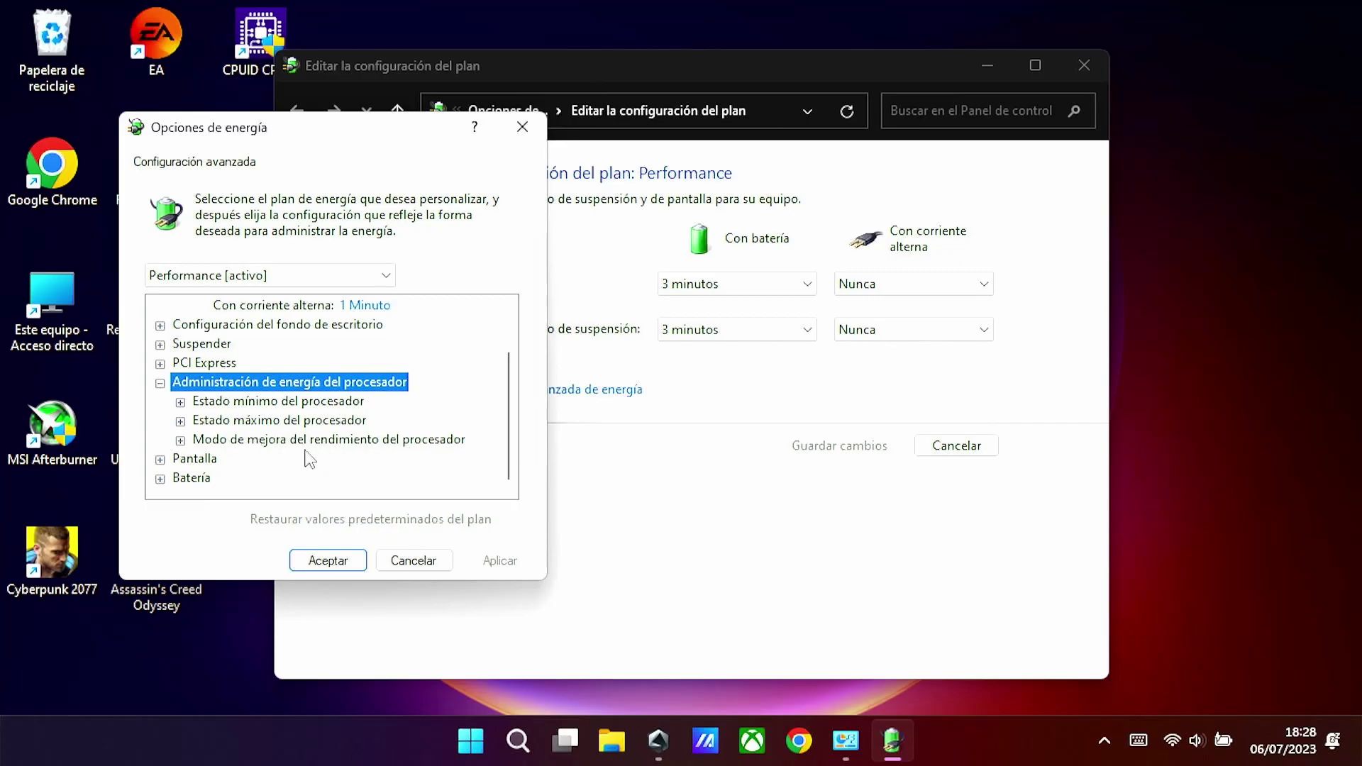
mouse_move(264, 445)
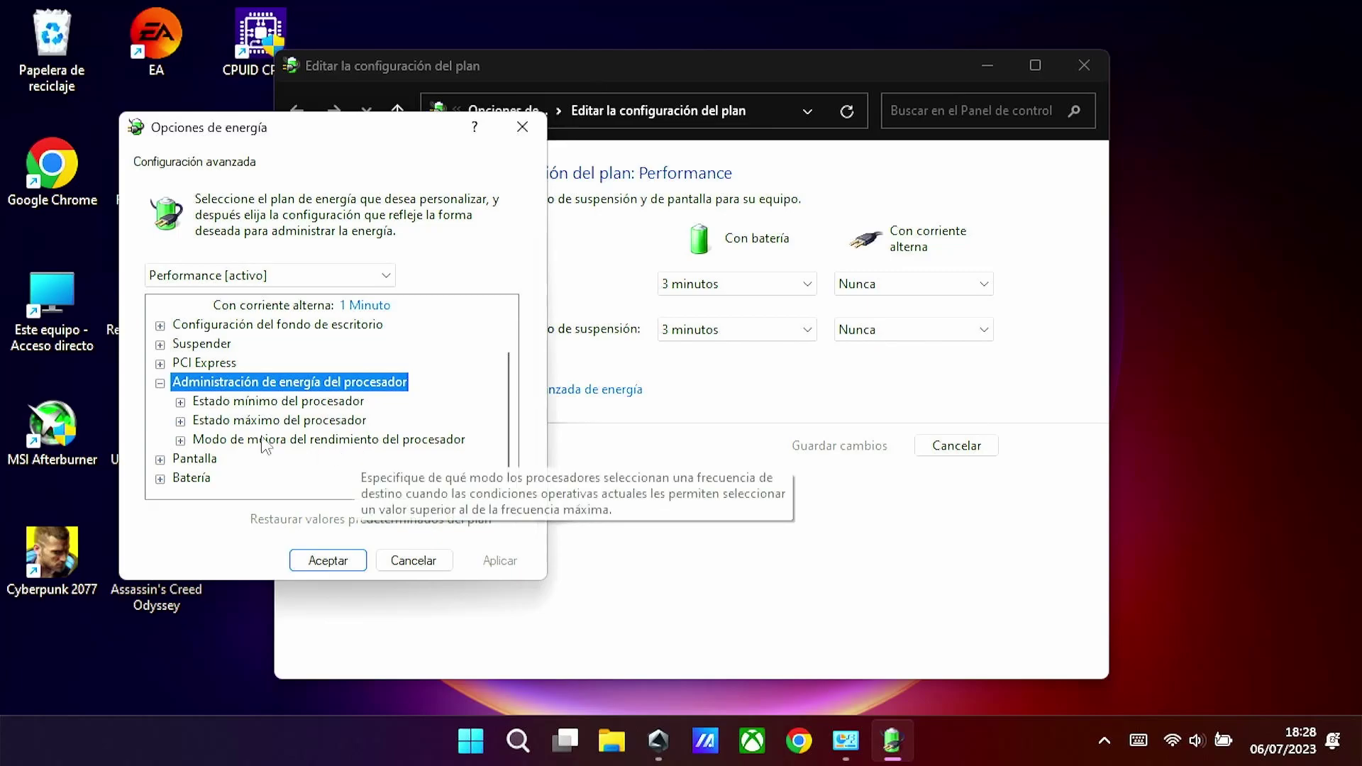
left_click(181, 441)
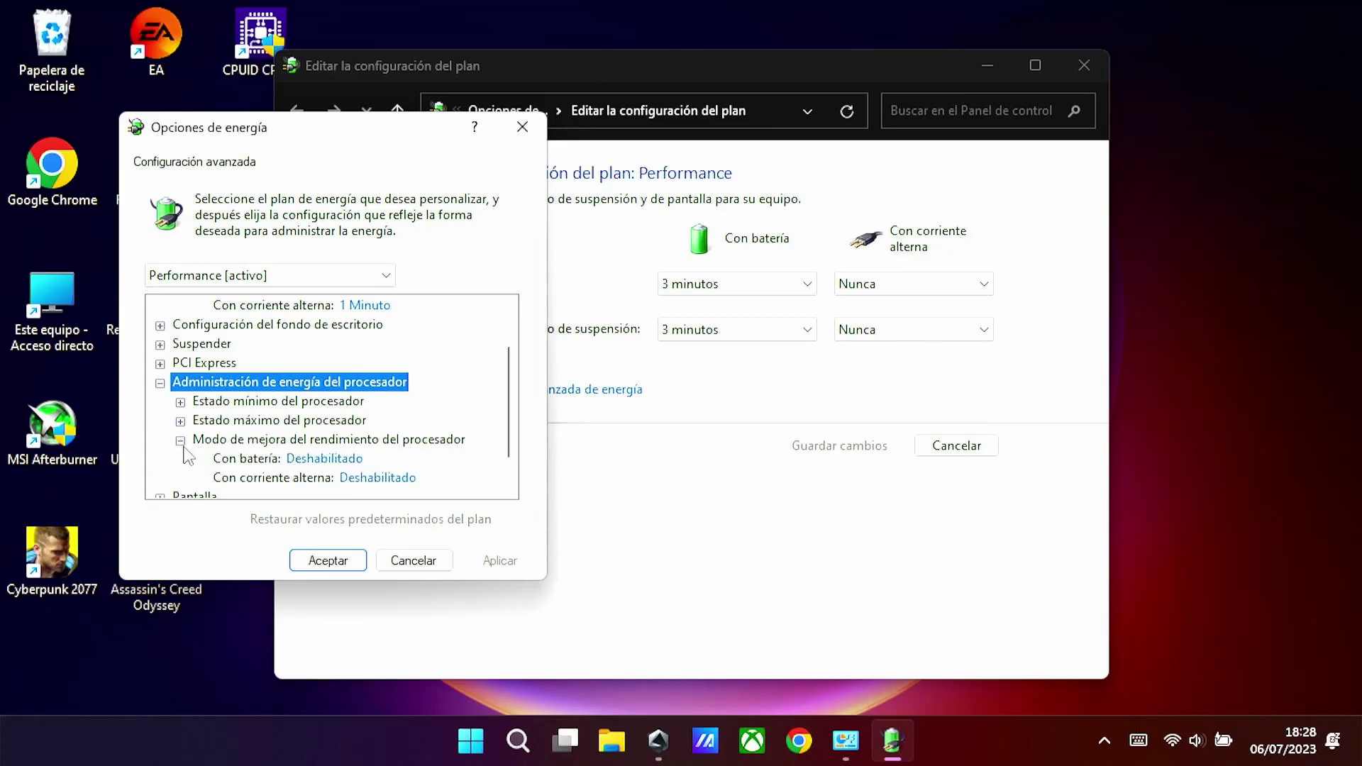
scroll(235, 461, "down", 1)
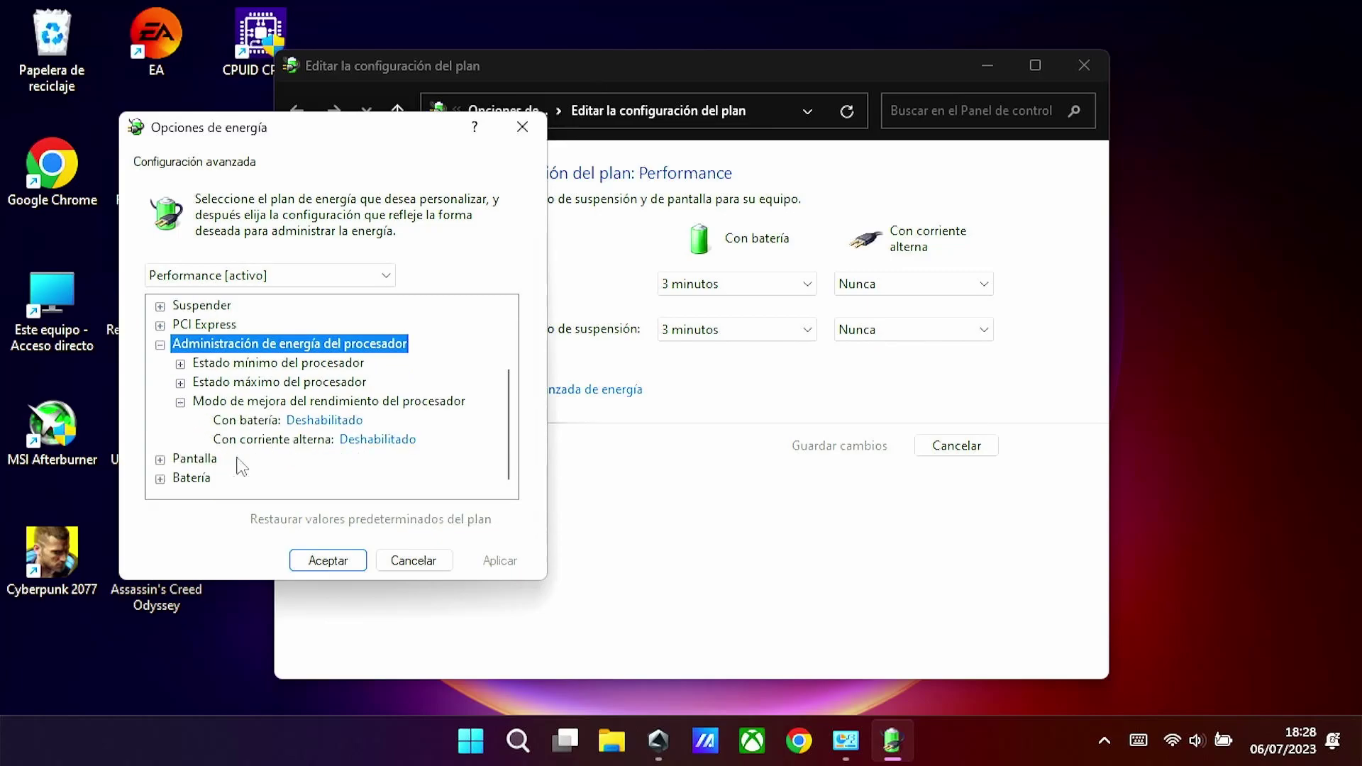
Step: Set the processor performance boost mode on battery to Agresiva
left_click(328, 429)
left_click(360, 425)
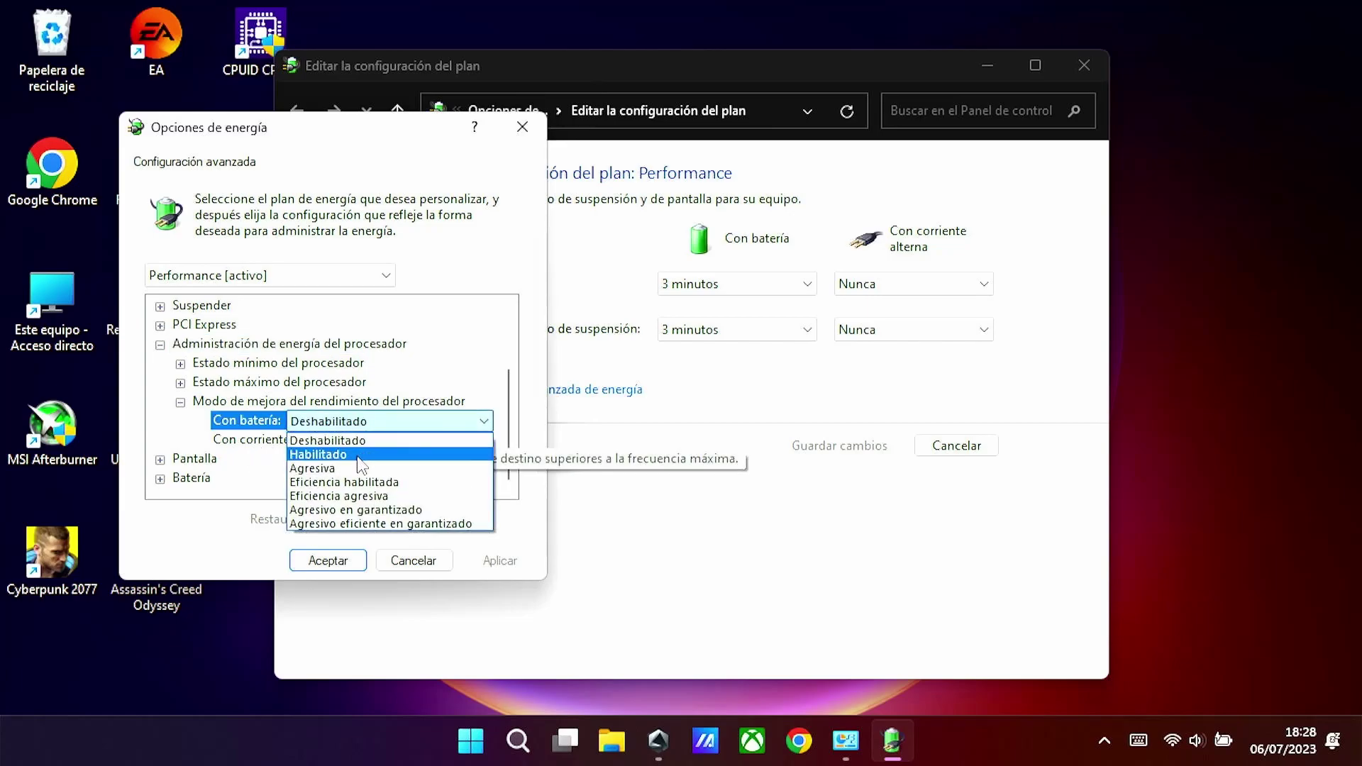
left_click(358, 469)
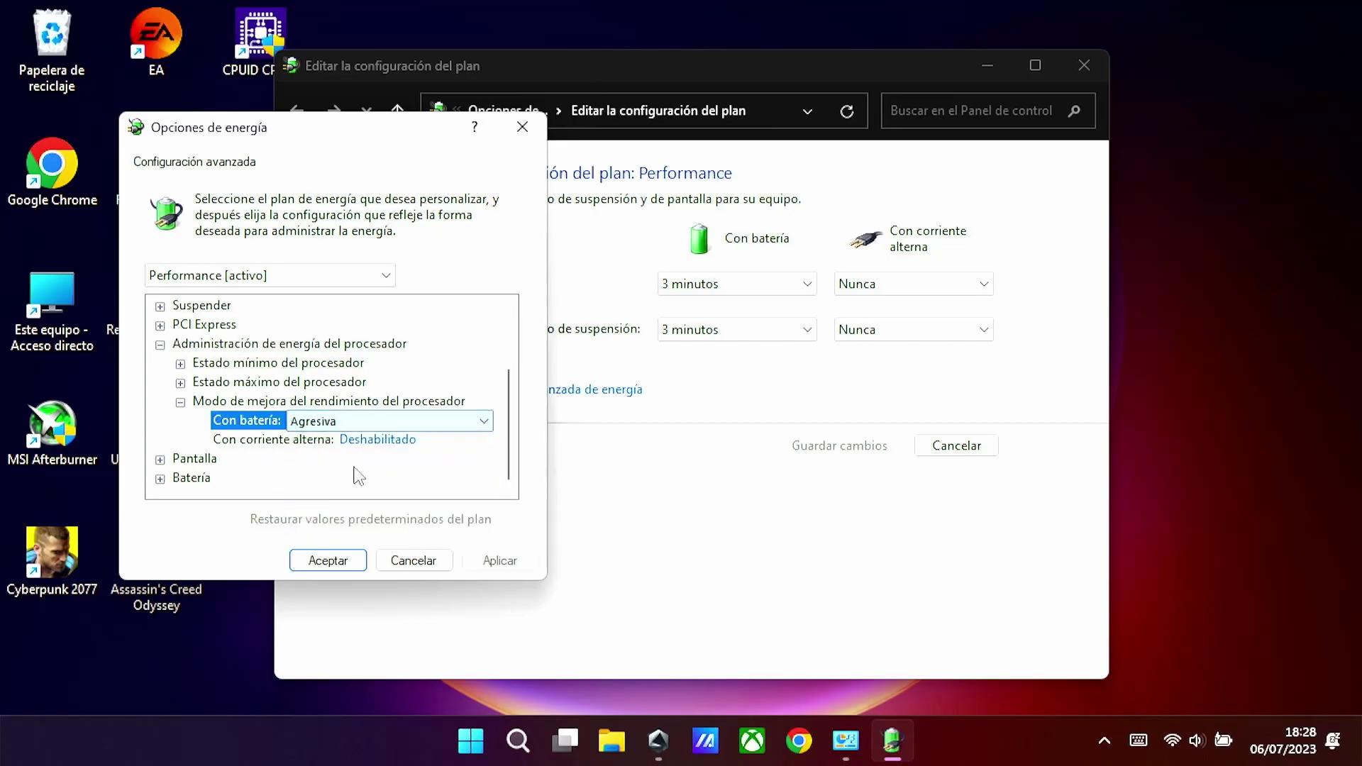
Step: Set the processor performance boost mode on battery to Deshabilitado and accept the advanced power settings
left_click(370, 428)
left_click(357, 439)
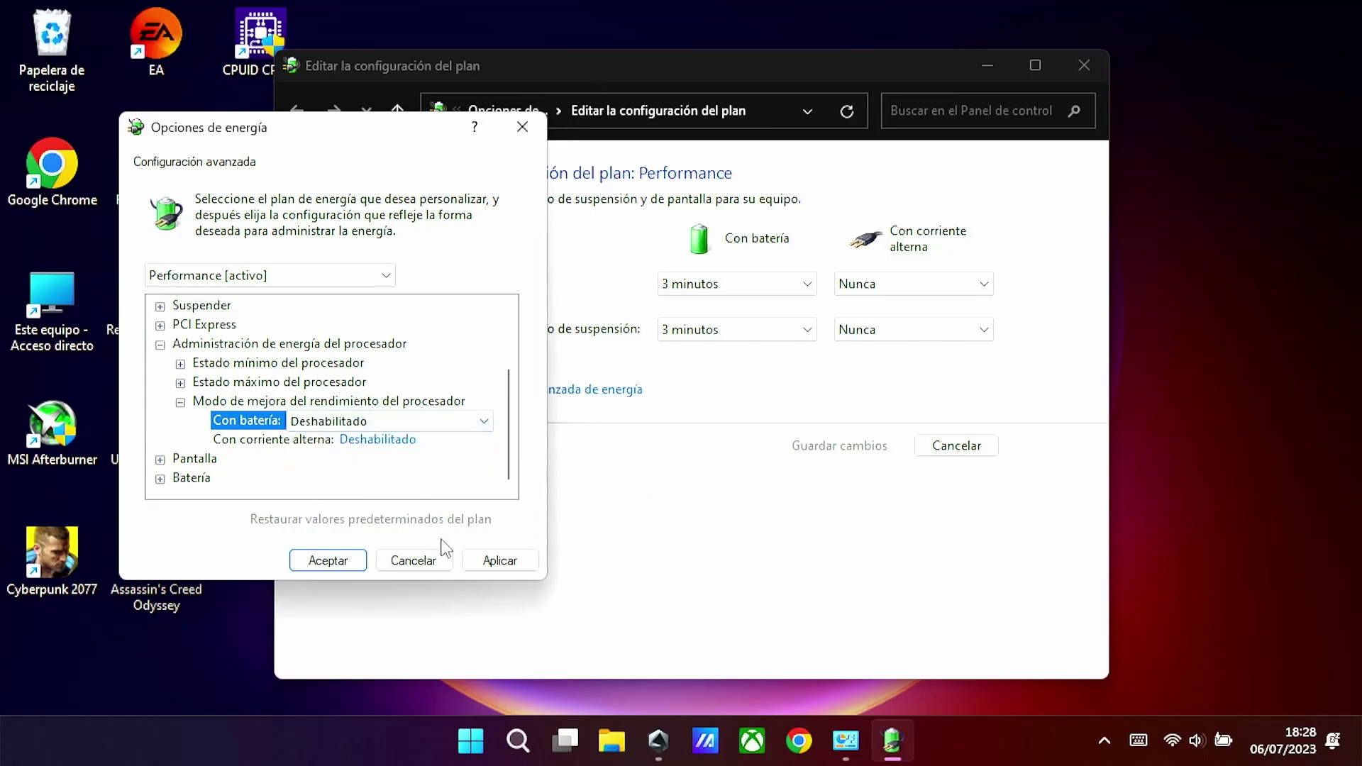
left_click(357, 558)
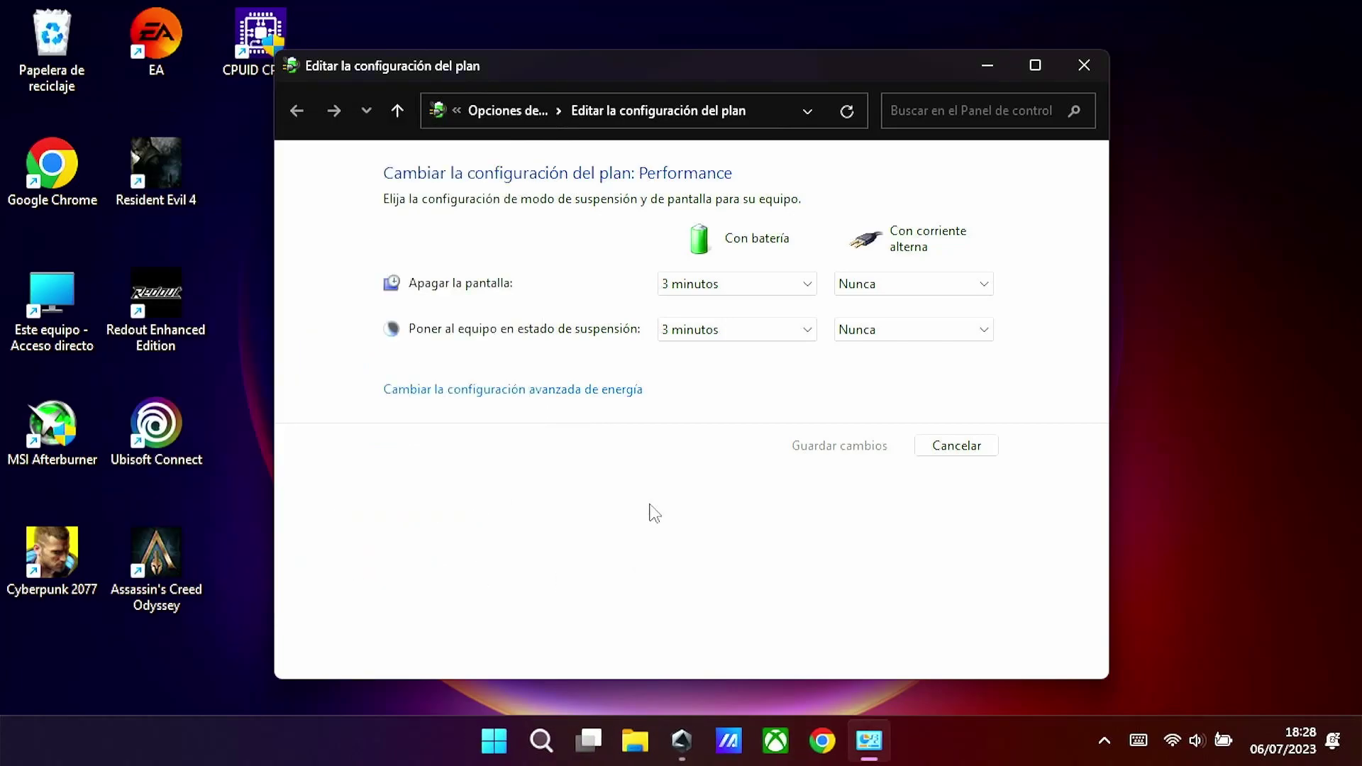